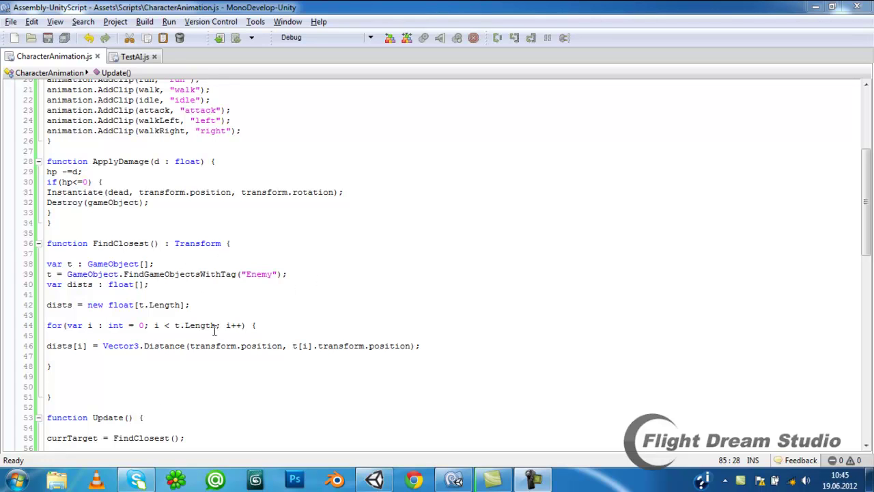
Step: Scroll through the script to review the FindClosest function
click(172, 365)
scroll(217, 369, down, 2)
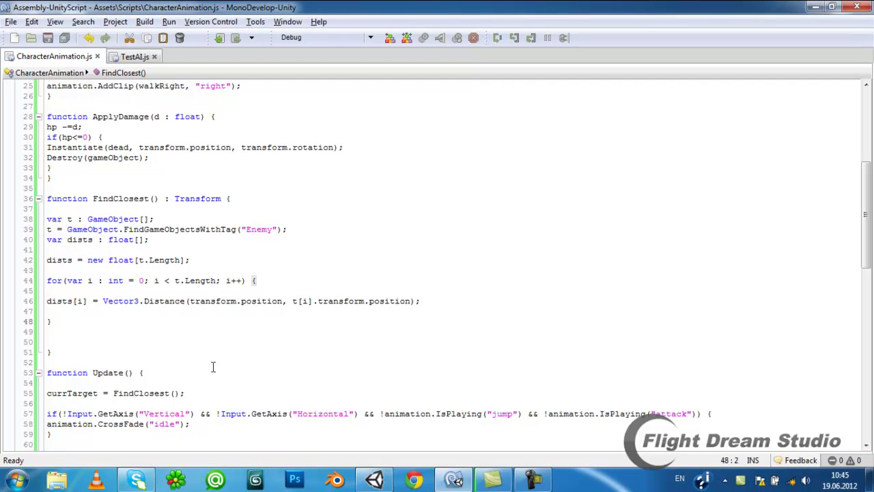
scroll(75, 356, down, 6)
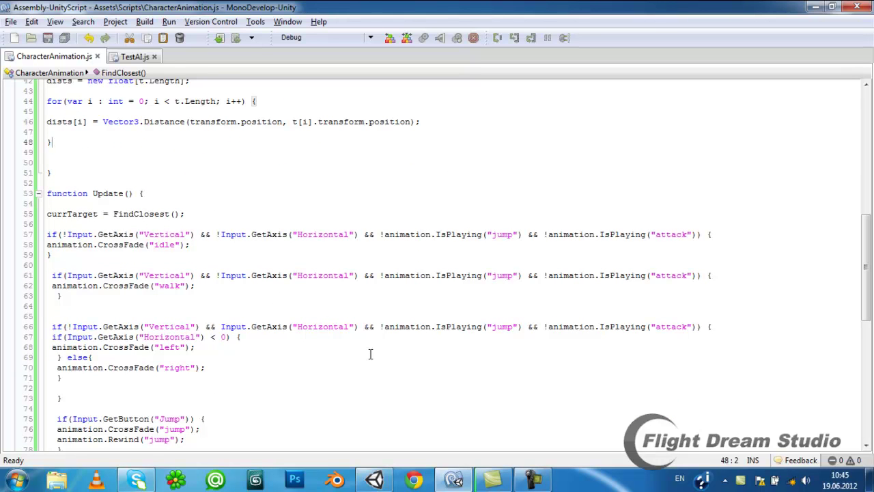
scroll(159, 235, down, 3)
scroll(170, 249, down, 3)
scroll(185, 244, down, 2)
scroll(185, 243, down, 1)
scroll(185, 244, down, 2)
scroll(185, 244, down, 2)
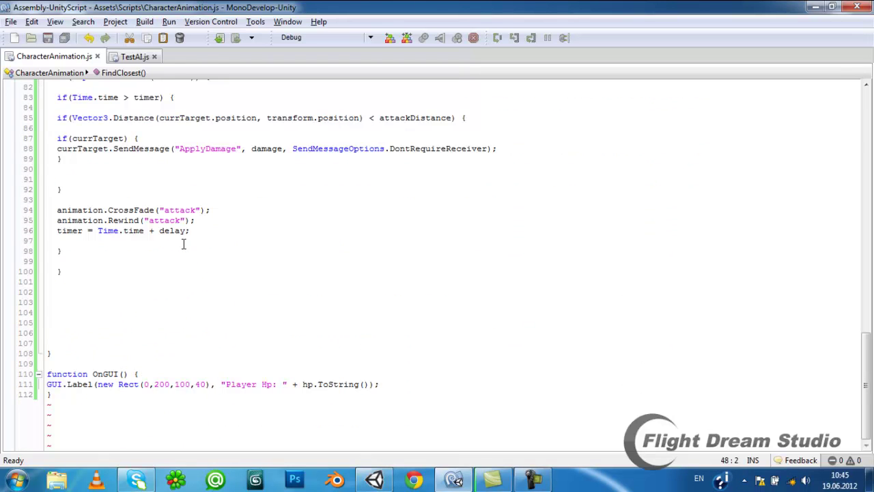
scroll(293, 347, up, 4)
scroll(297, 353, up, 4)
scroll(296, 355, up, 5)
scroll(299, 364, up, 6)
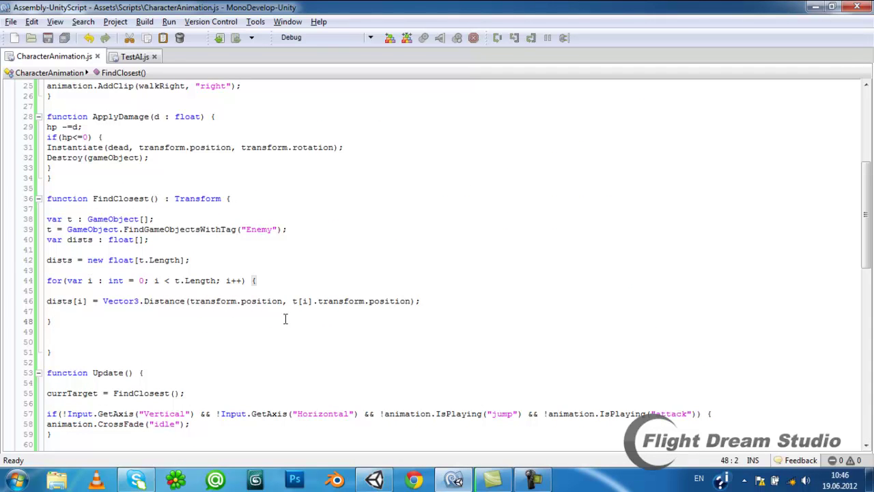
scroll(256, 185, up, 3)
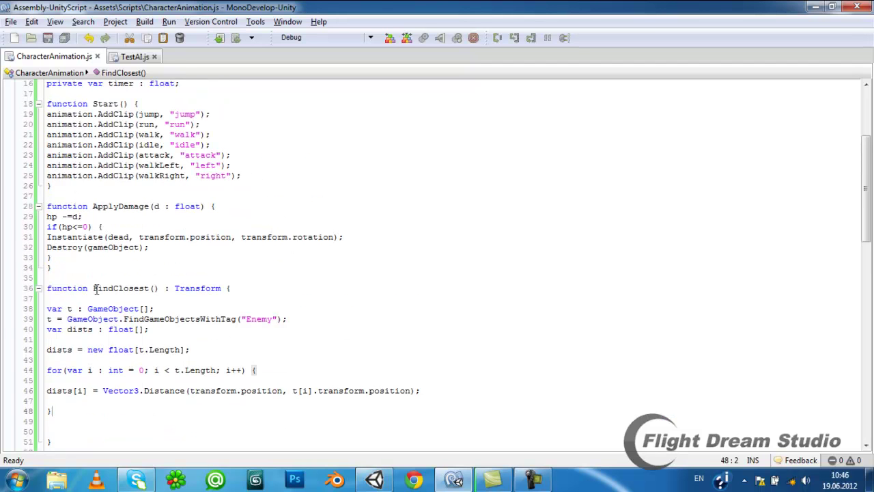
Step: Look over the GameObject array declaration and the line finding Enemy-tagged objects
click(56, 258)
scroll(167, 209, up, 3)
scroll(167, 208, down, 3)
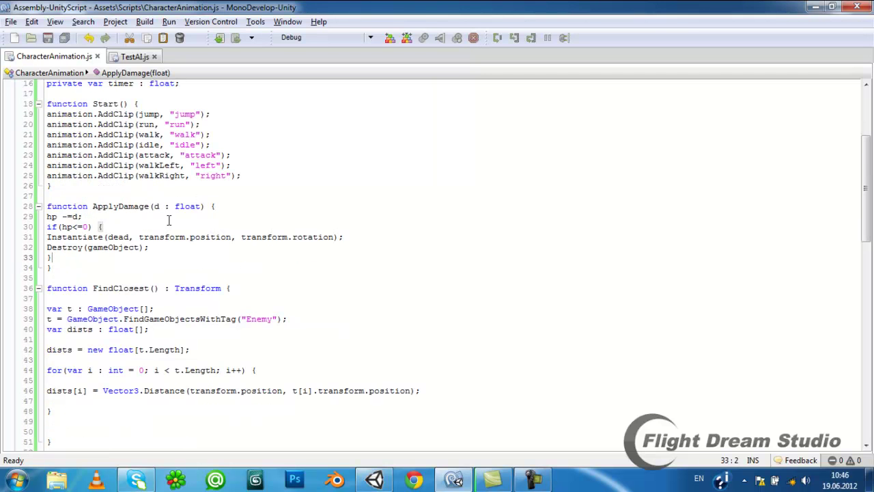
triple_click(165, 309)
click(98, 309)
drag(300, 318, 41, 322)
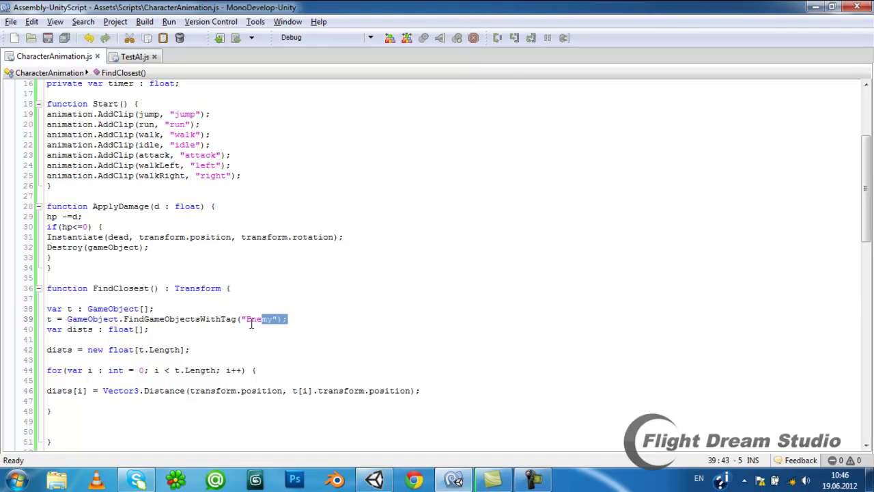
click(125, 311)
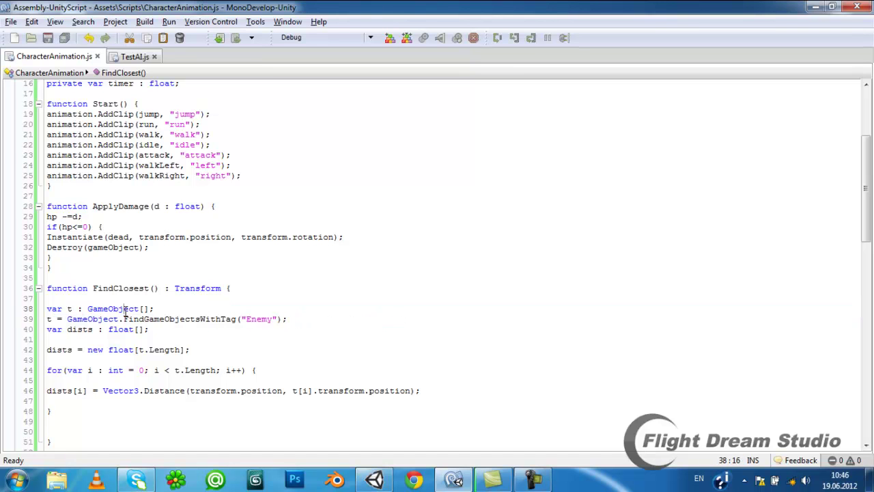
Step: Remove the blank lines around the dists declaration and inside the distance loop
drag(171, 329, 41, 339)
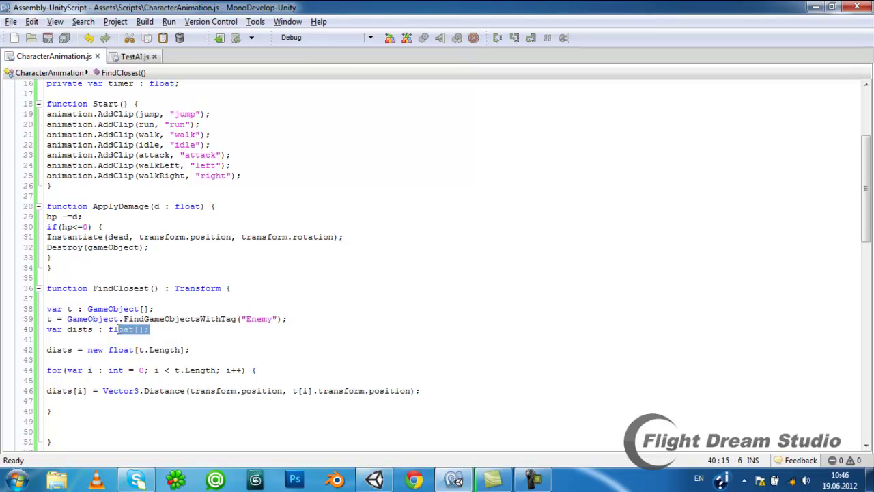
click(51, 339)
key(BackSpace)
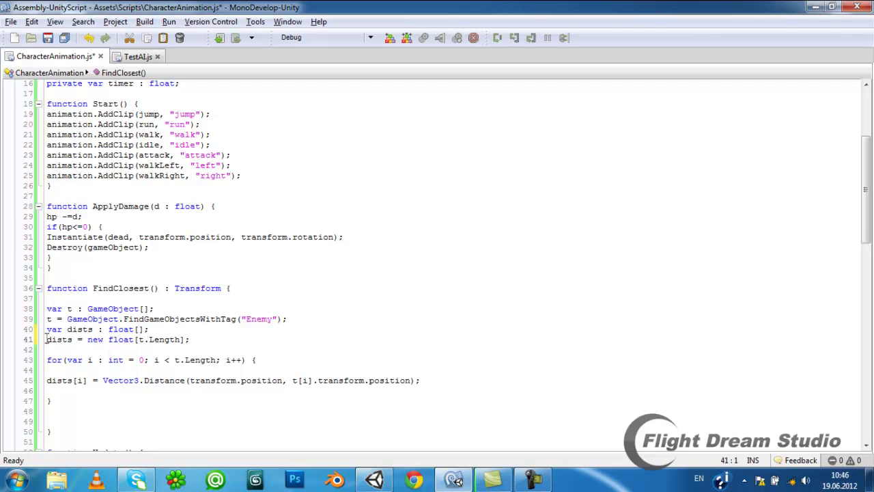
drag(45, 339, 174, 350)
click(195, 341)
click(56, 391)
key(BackSpace)
key(Up)
click(258, 370)
key(Delete)
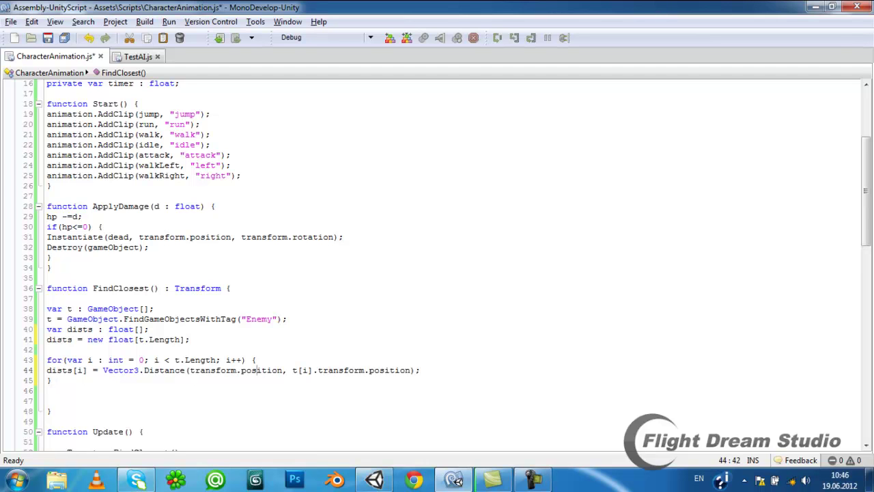
Step: Add blank lines after the distance loop's closing brace for a second loop
click(52, 380)
key(Return)
key(Return)
key(Up)
Step: Write the loop for(var e : int = 0; e < t.Length; e++) with an empty body
text(or)
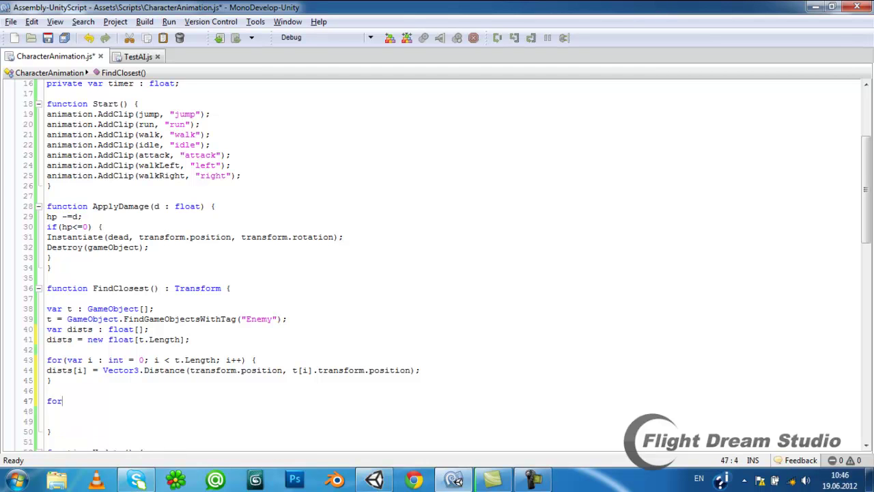
text((var e : int = 0; e < t.)
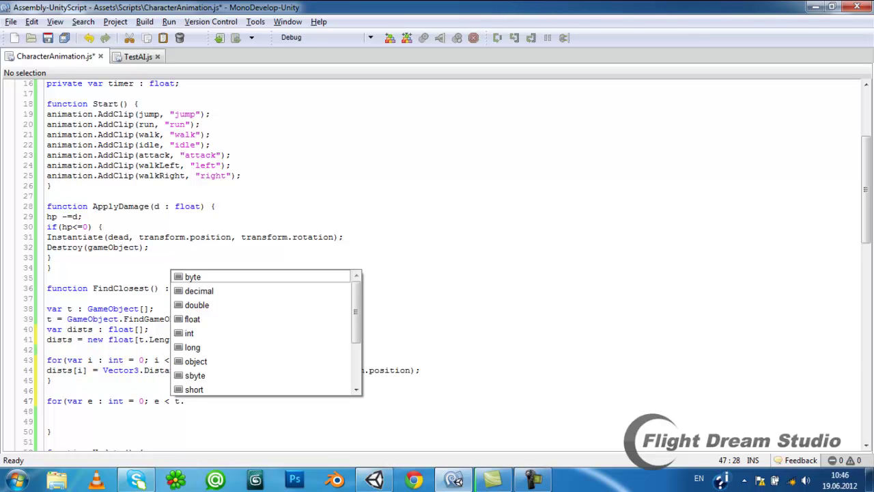
text(Length; e++) {)
click(47, 421)
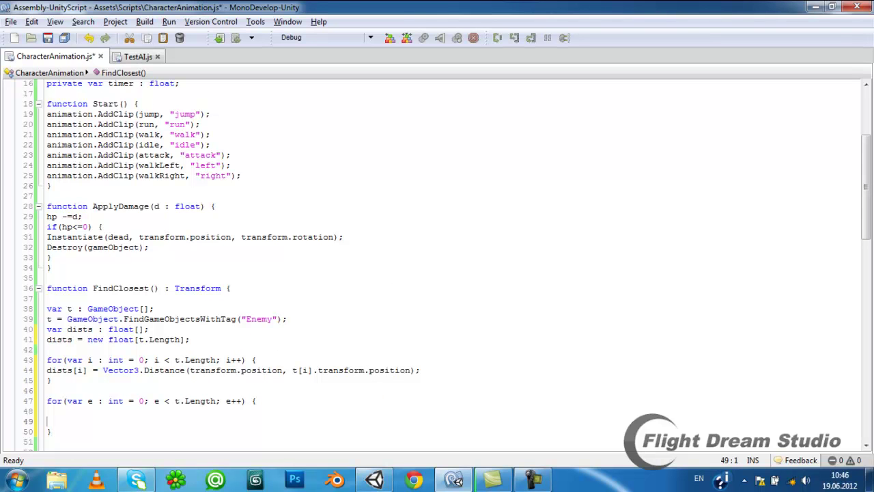
key(Return)
Step: Begin an if( condition inside the e loop, trimming the partial Vector3.Distance call
text((Vector)
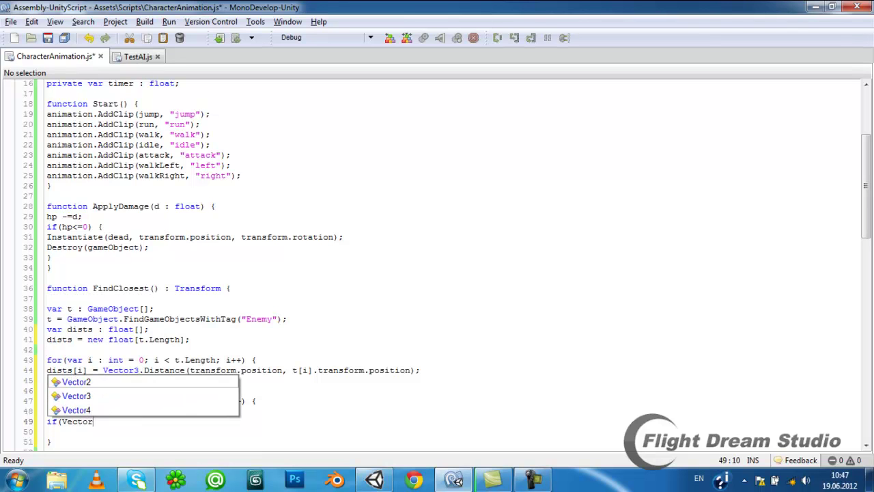
text(3.Distance)
text(()
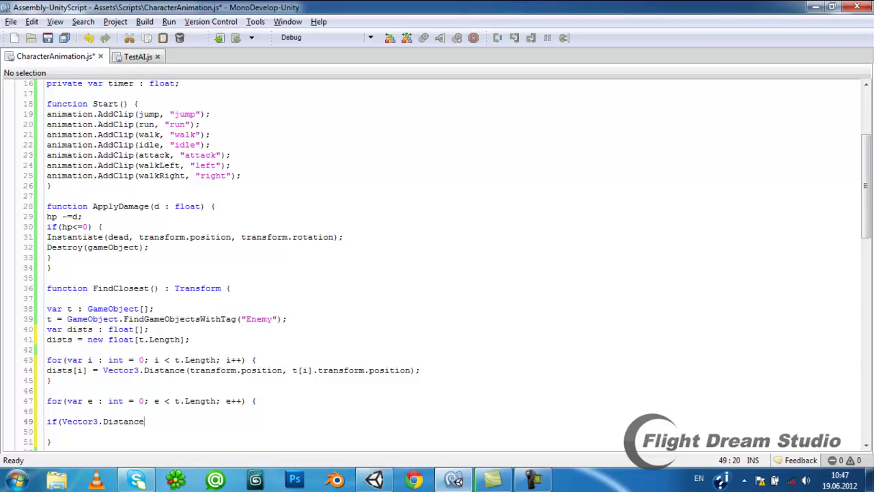
text(transf)
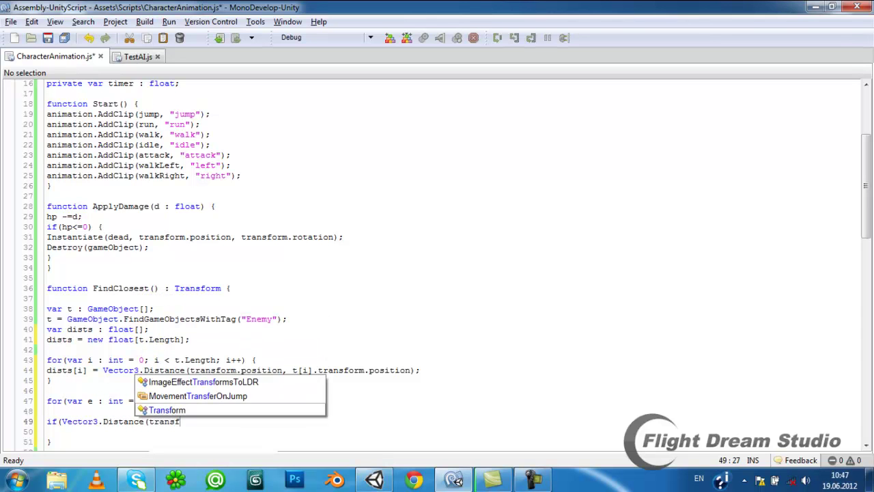
key(Return)
key(ctrl+z)
key(BackSpace)
key(BackSpace)
key(BackSpace)
key(BackSpace)
key(BackSpace)
key(BackSpace)
key(BackSpace)
key(BackSpace)
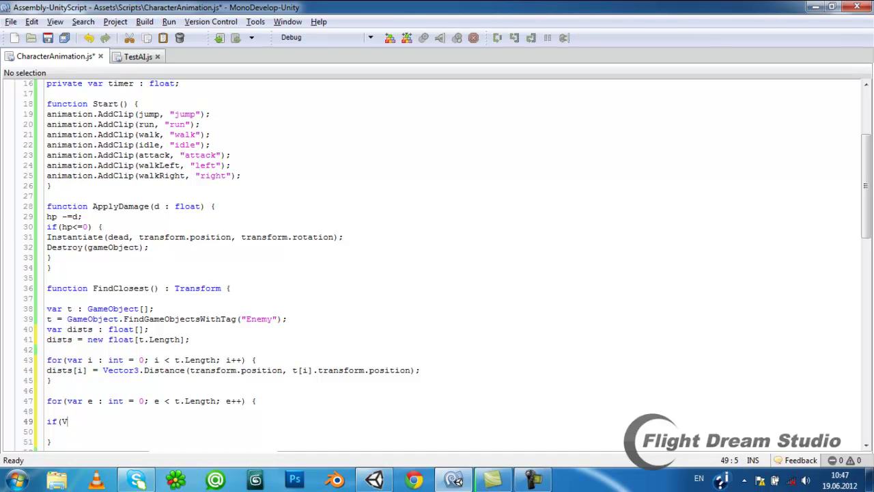
key(BackSpace)
Step: Replace the if with for(var w : int = 0; w < t.Length; w++) and its closing brace
click(535, 481)
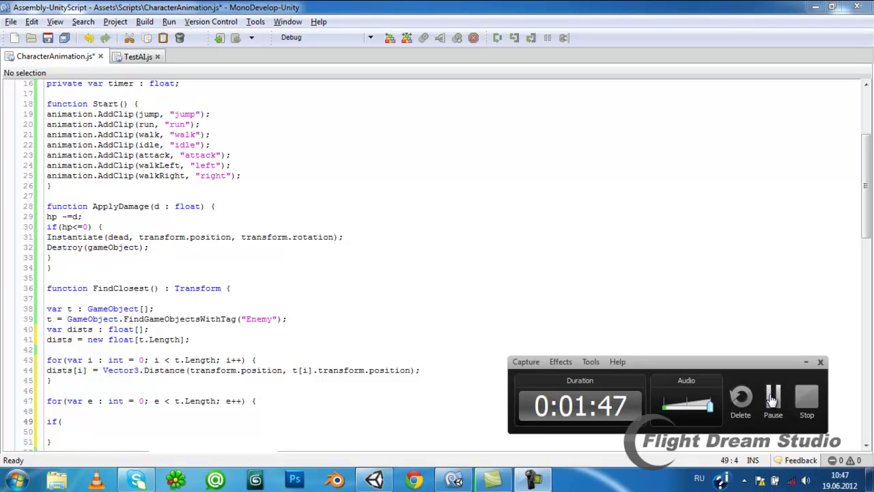
click(772, 398)
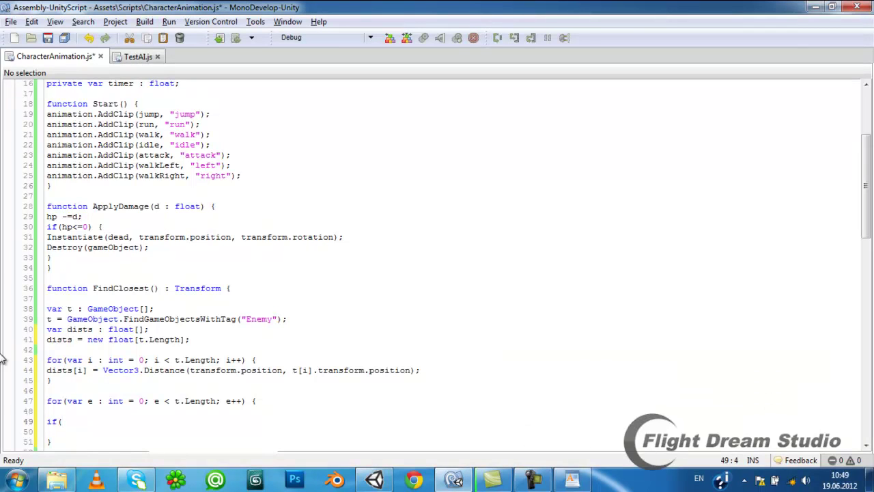
key(BackSpace)
click(86, 401)
click(72, 414)
key(Return)
text(for(var w : int)
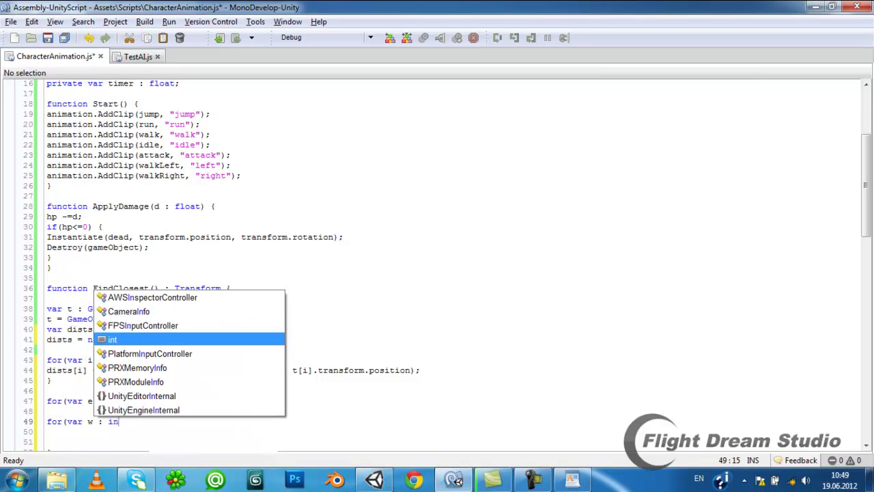
text( = 0; )
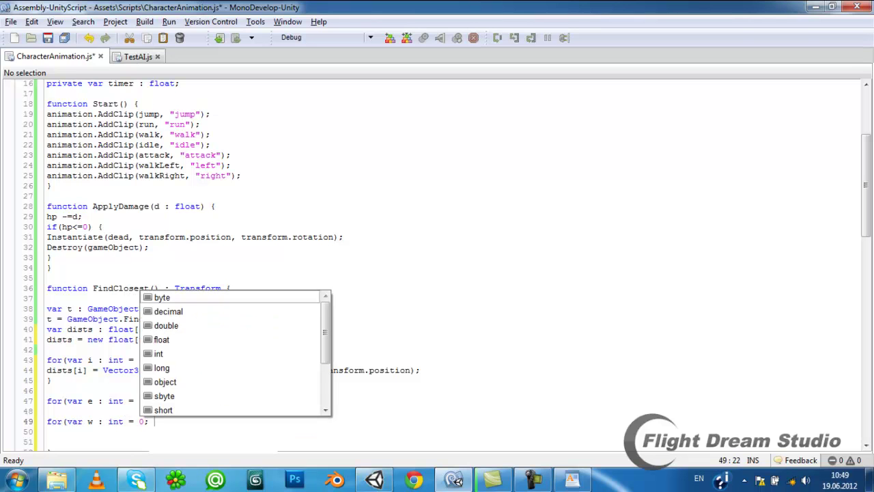
text(w < t.Len)
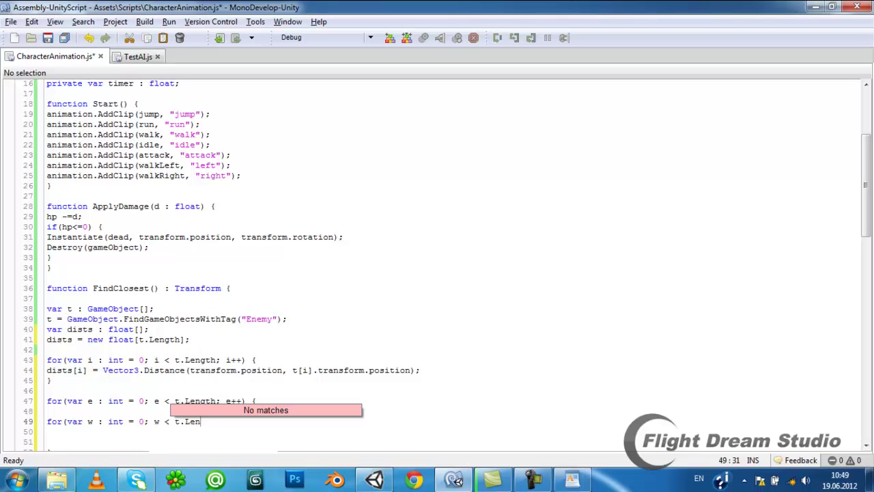
text(gth; )
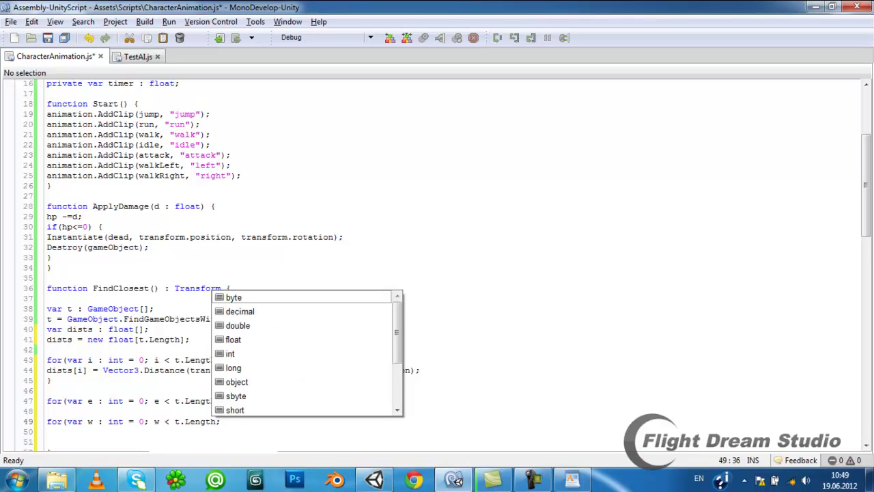
text(w++)
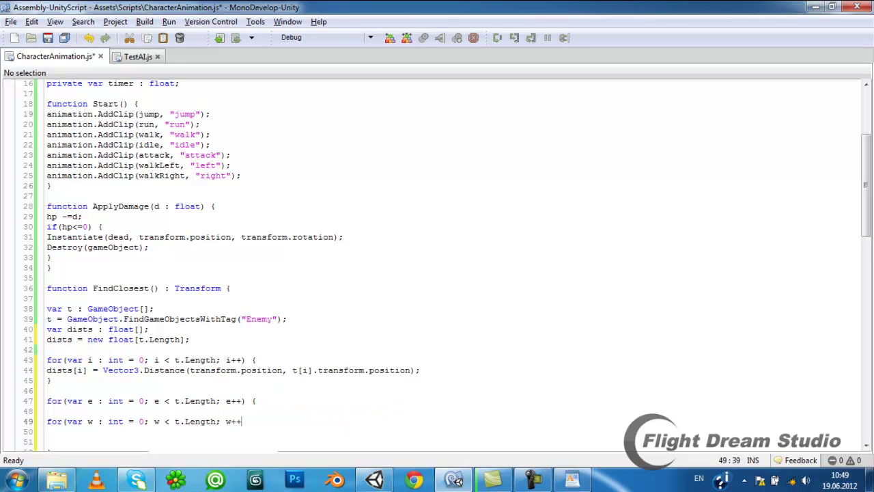
text() {)
key(Return)
key(Return)
key(Return)
text(})
key(Up)
key(Up)
key(Up)
Step: Declare var currDist : float and add if(dists[e] > dists[w]) { currDist = dist[w]; } in the w loop
key(Return)
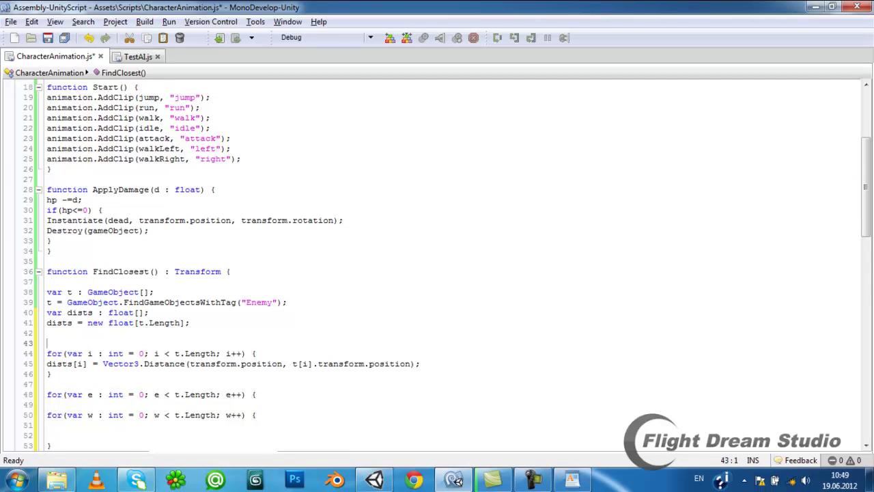
text(var currDist : float;)
click(72, 435)
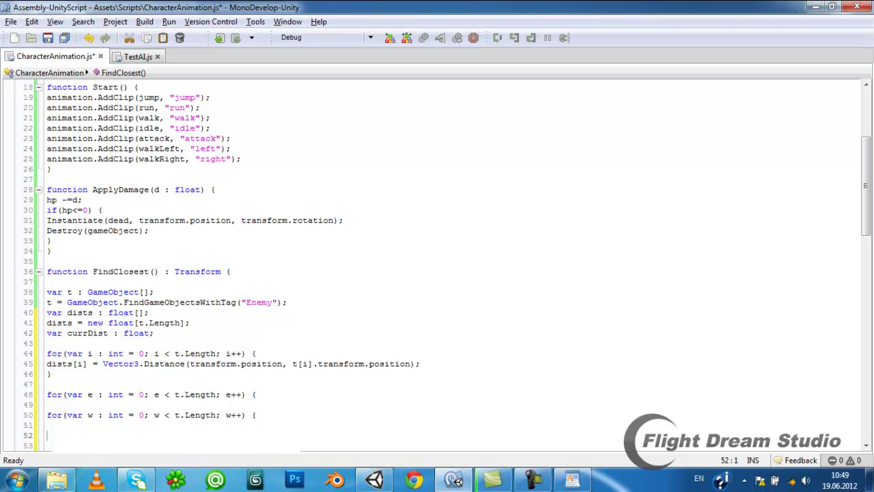
text(if()
text(dists)
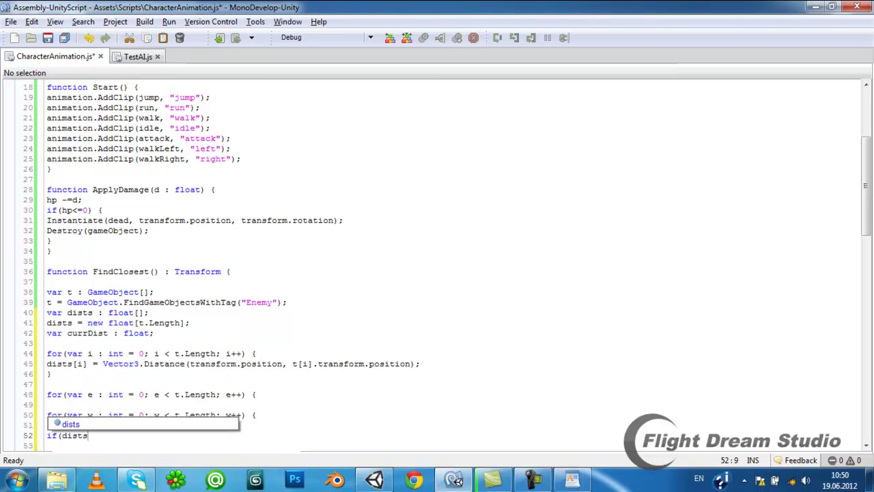
text([e])
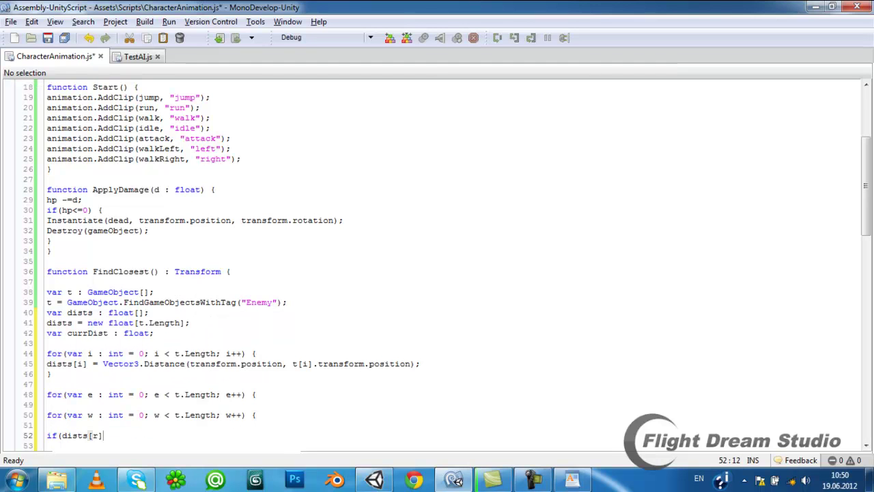
text( > dists[)
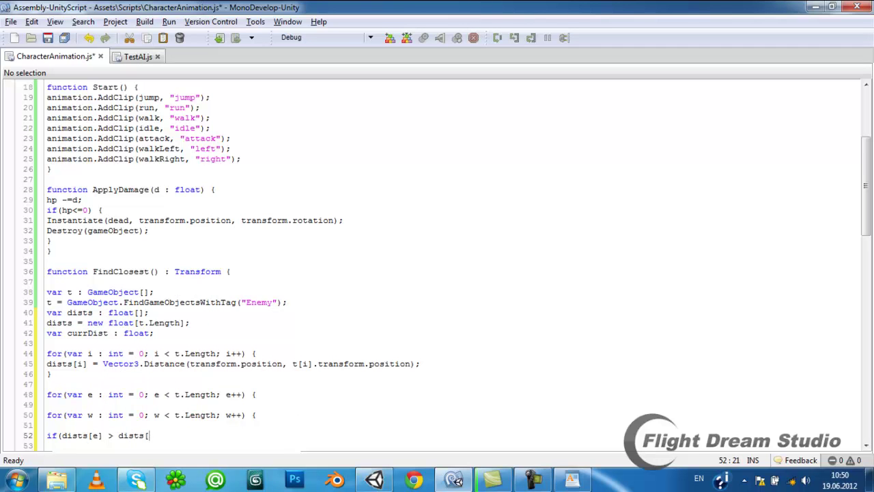
text(w]) {)
key(Return)
key(Return)
text(})
click(48, 425)
text(ci)
text(urrDist )
text(= dist)
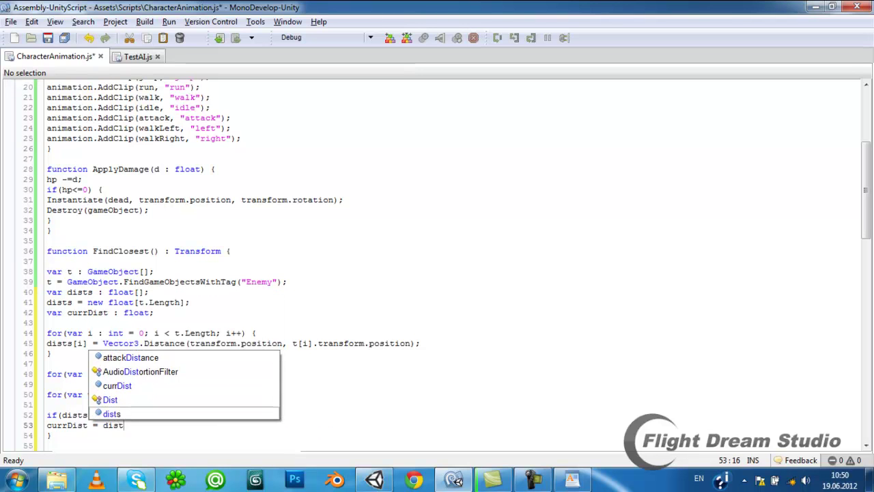
text([w];)
scroll(101, 394, down, 2)
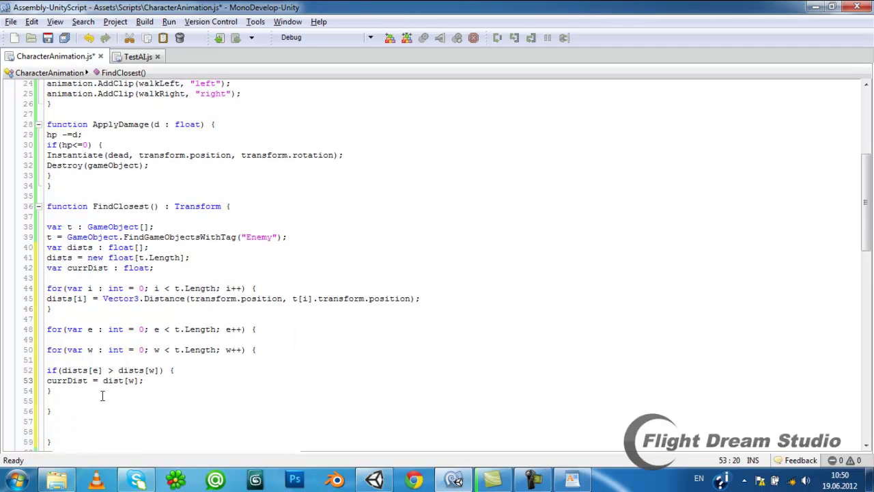
scroll(211, 364, down, 1)
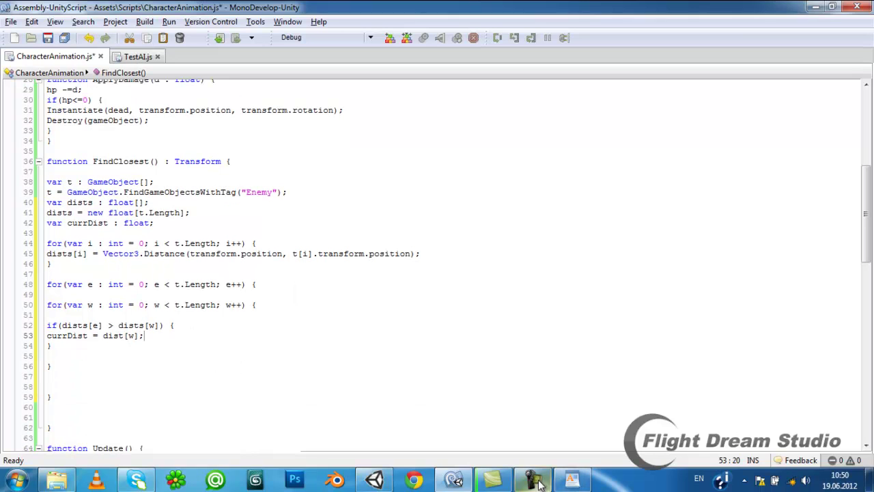
Step: Change the currDist assignment from dist[w] to dist[e]
click(560, 482)
click(766, 391)
click(766, 391)
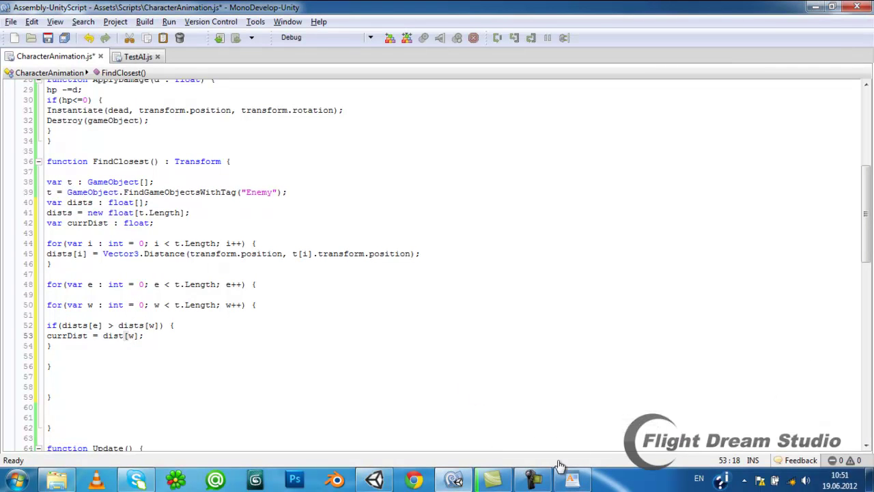
text(e)
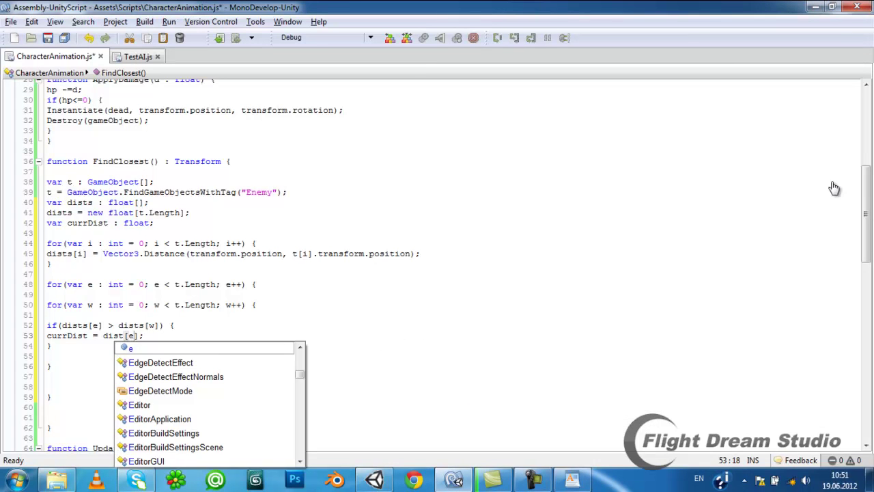
key(Escape)
Step: Remove the blank lines between the closing braces and join the for and if lines
key(Right)
key(Right)
key(Down)
key(Down)
key(Down)
key(Down)
key(Down)
key(Down)
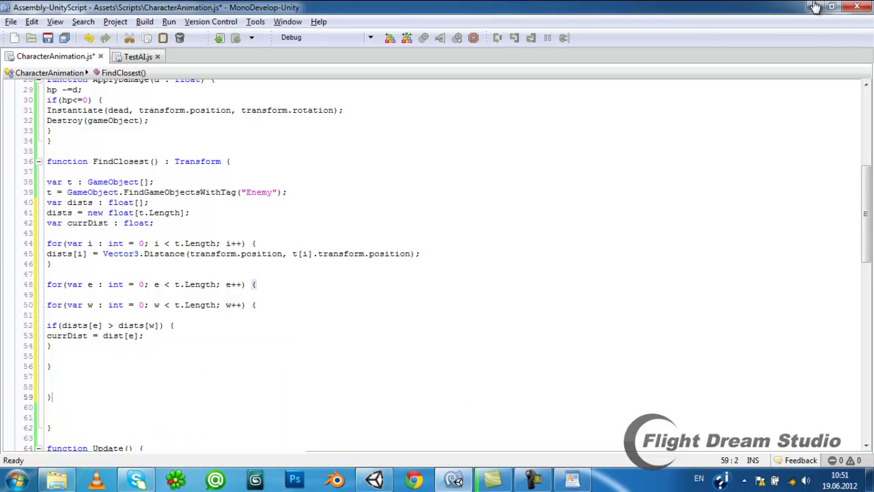
key(Delete)
key(Delete)
click(133, 345)
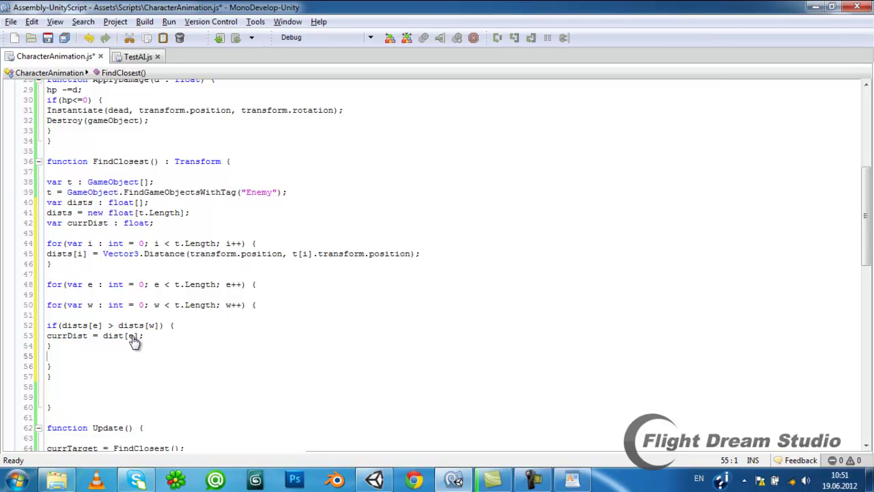
key(Delete)
key(Up)
key(Up)
key(Up)
key(BackSpace)
key(Up)
key(BackSpace)
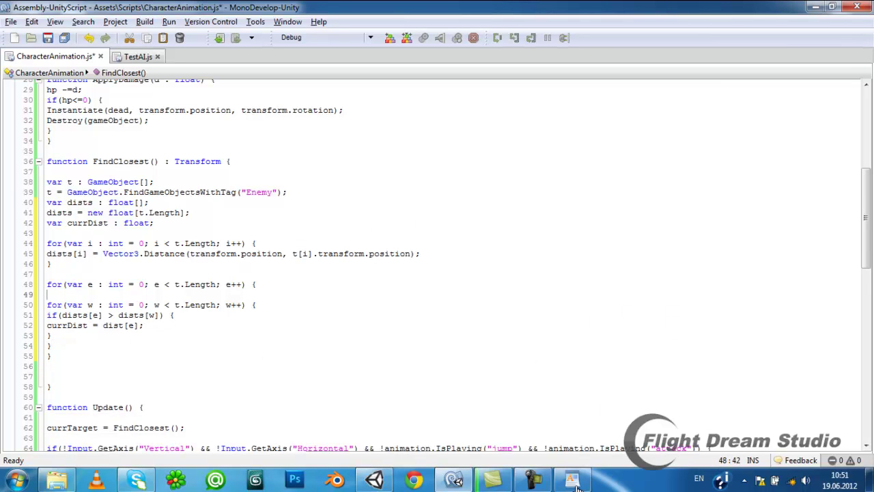
Step: Add a loop for(var q : int = 0; q < t.Length; q++) after the nested loops
click(441, 320)
key(Down)
key(Down)
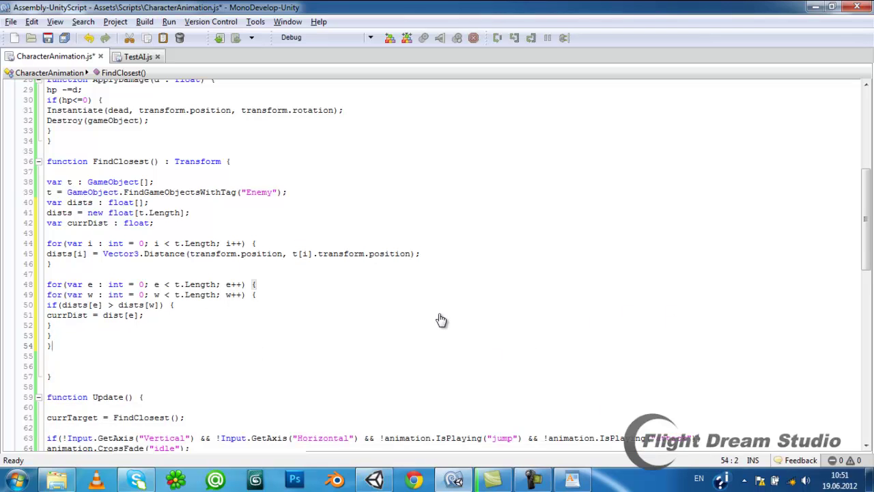
key(Return)
key(Return)
text(for)
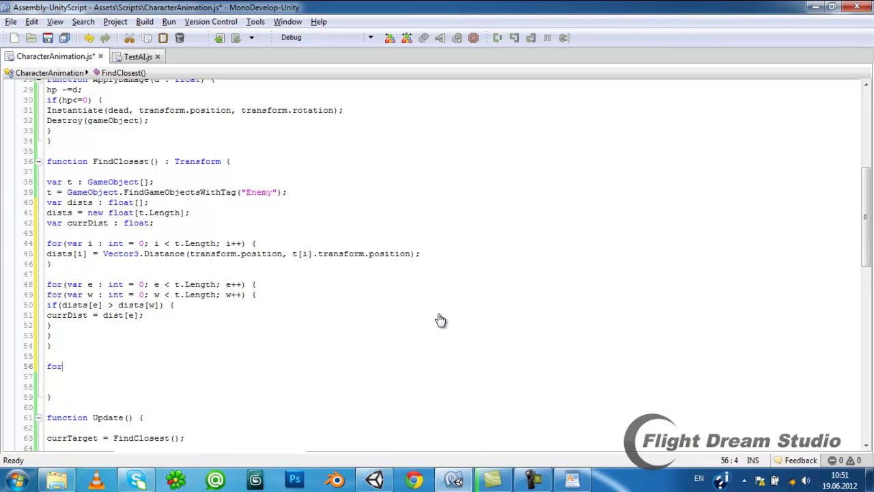
text((var q)
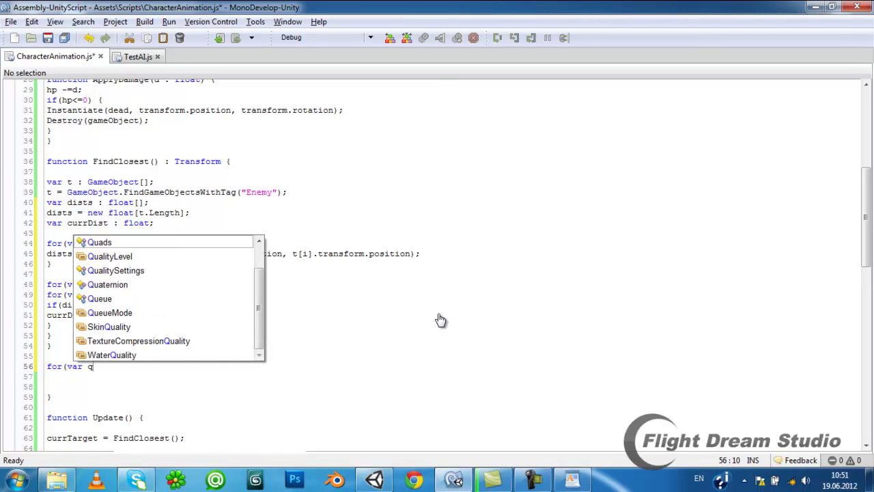
text(0;)
key(Left)
key(Left)
key(Left)
key(Left)
key(Left)
text(: int)
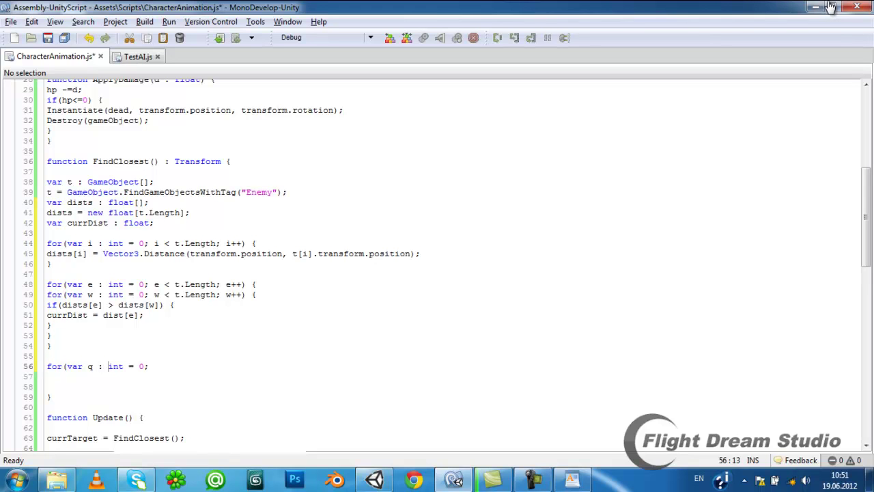
text( = 0; q < t.Length)
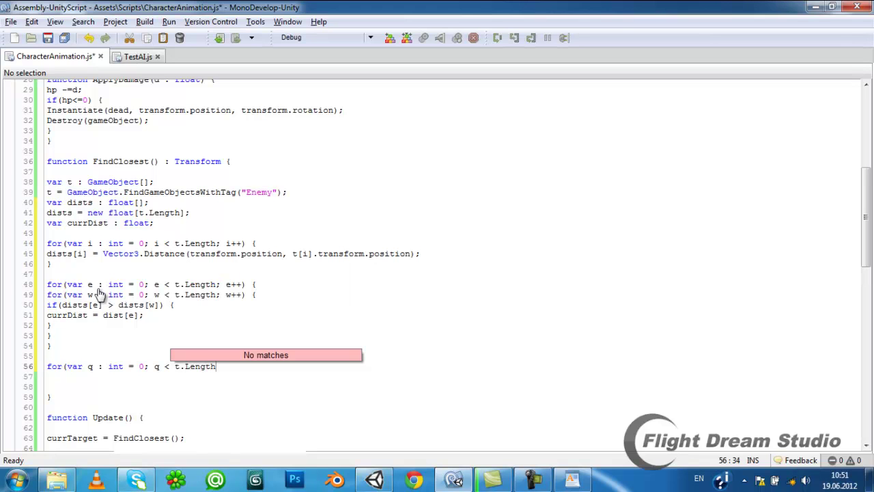
text(; q++) {)
key(Return)
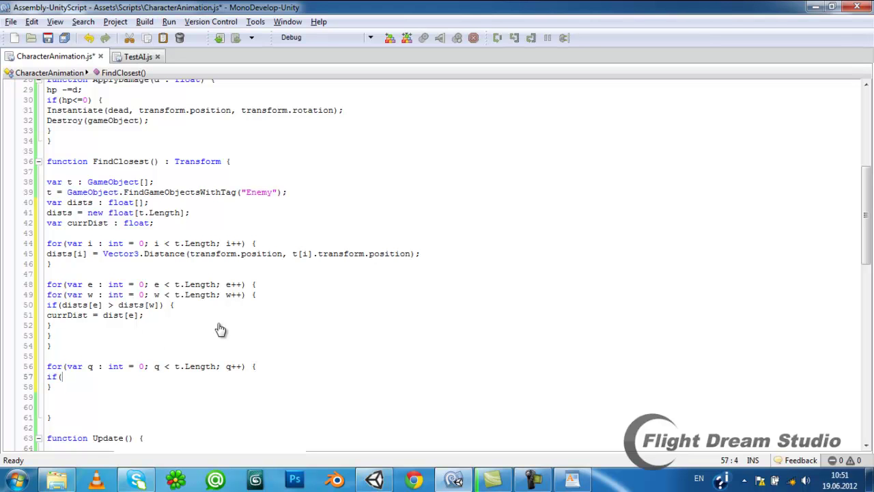
Step: Inside it, check Vector3.Distance(transform.position, t[q]) against currDist and begin returning t
text(Vector3.Distance(transfor)
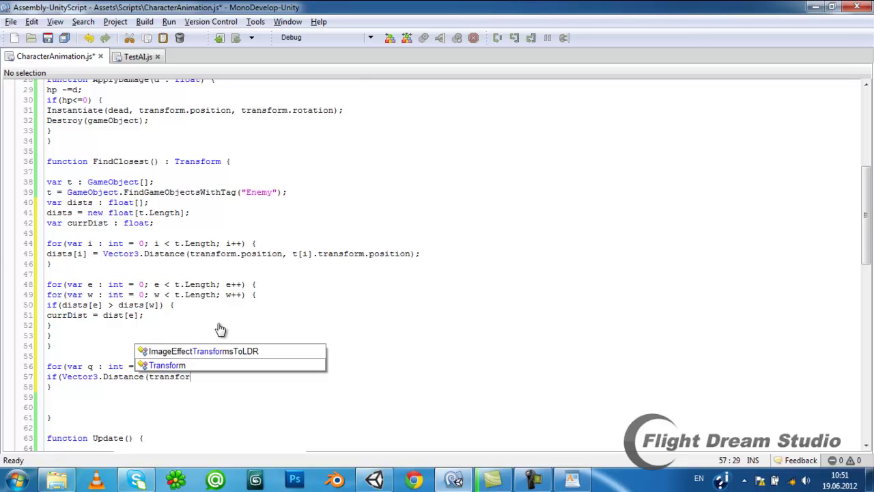
text(m.position,)
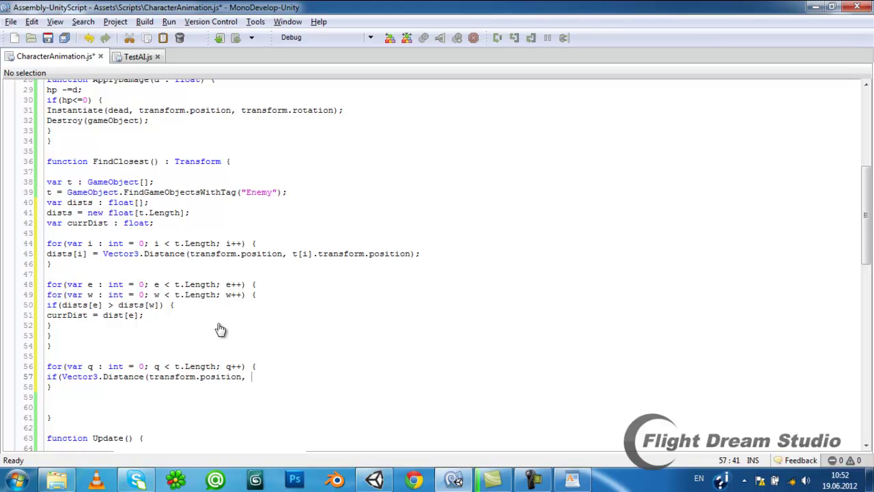
text(t[q])
text())
text( == di)
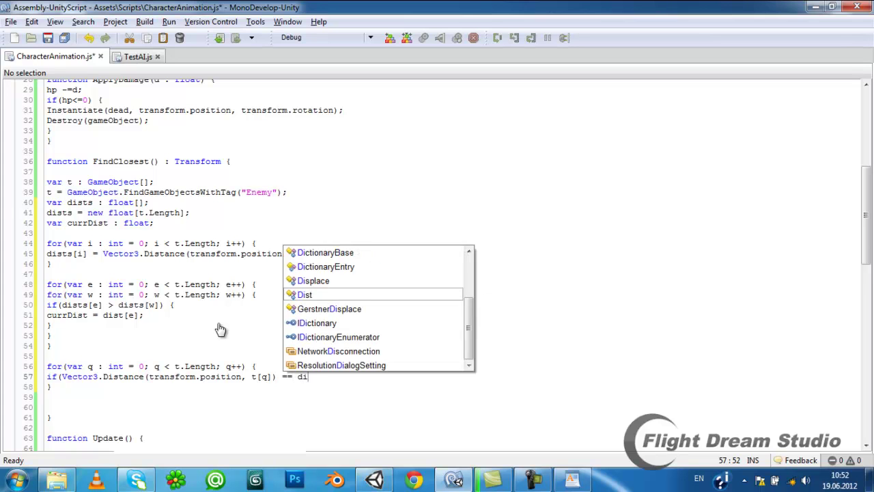
text(st)
key(BackSpace)
key(BackSpace)
key(BackSpace)
key(BackSpace)
text(currDis)
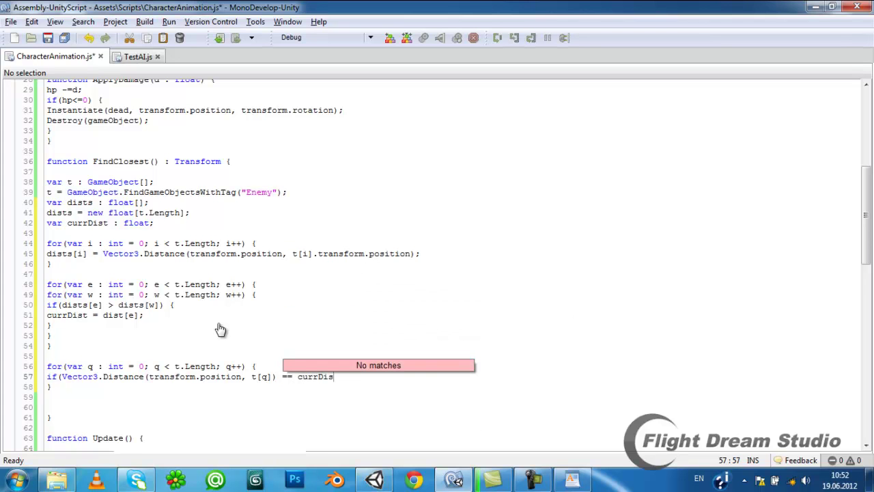
text(t))
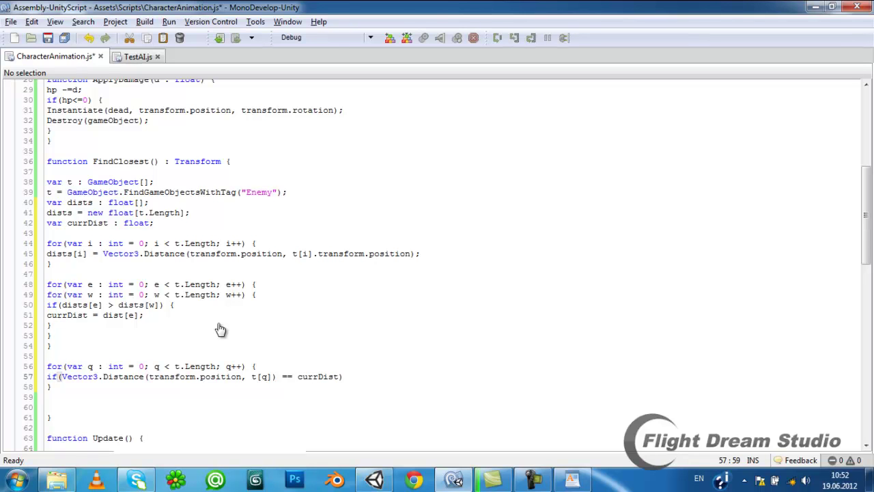
key(Return)
key(Return)
key(Up)
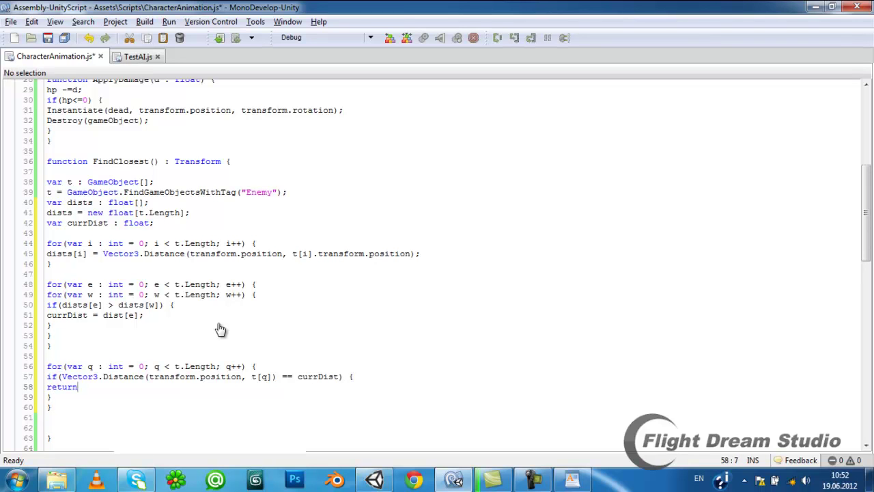
text(t.tra)
key(BackSpace)
key(BackSpace)
key(BackSpace)
Step: Change FindClosest's return type from Transform to GameObject
text([)
scroll(220, 328, up, 4)
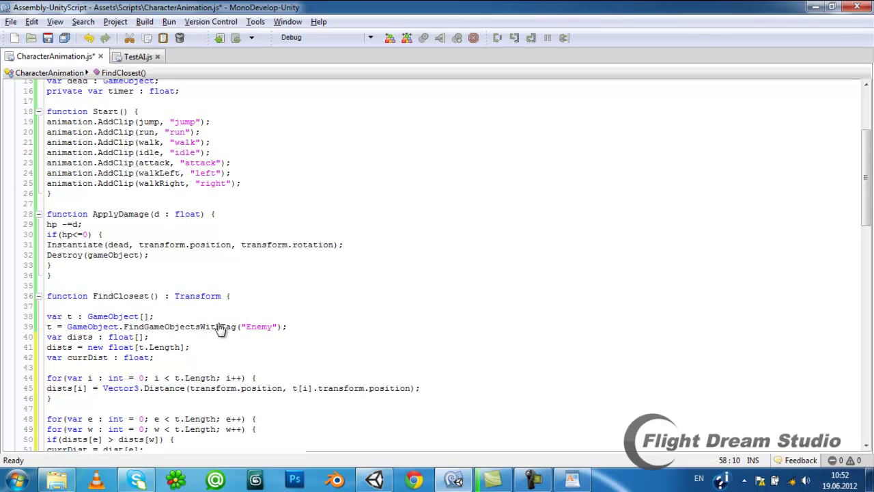
drag(175, 296, 220, 296)
text(GameObje)
key(Escape)
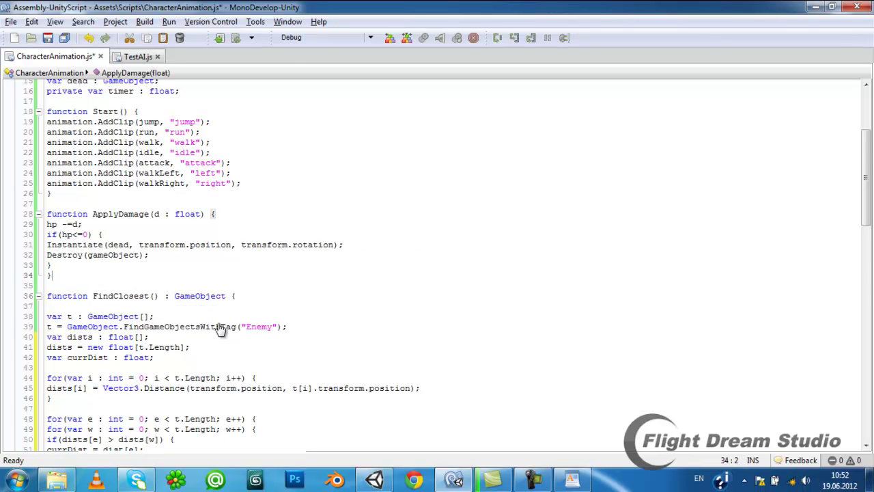
Step: Wrap the Update code in an if(FindClosest()) block with its closing brace
scroll(220, 328, down, 8)
scroll(220, 328, down, 7)
click(48, 155)
key(Return)
text(if()
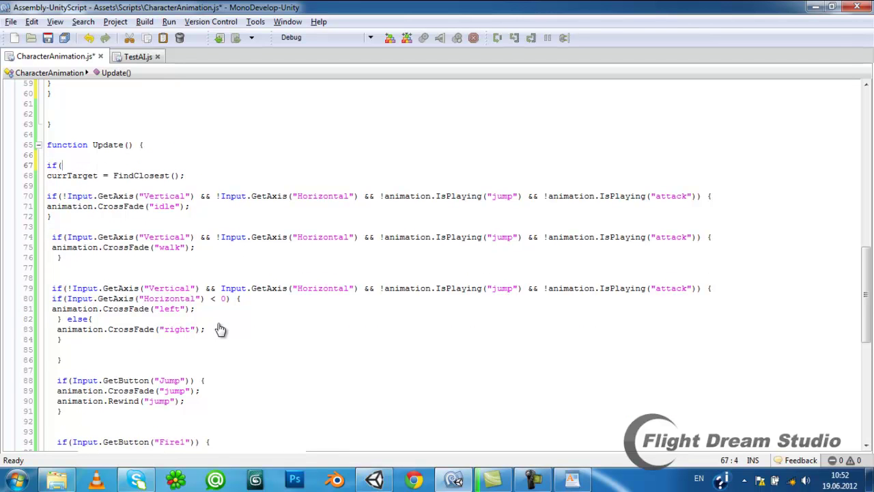
text(FindCo)
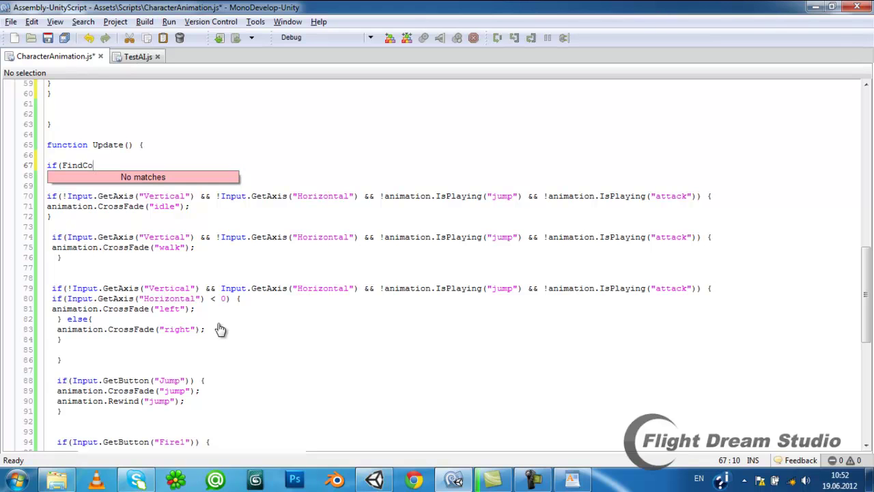
key(BackSpace)
text(losest)
text(()) {)
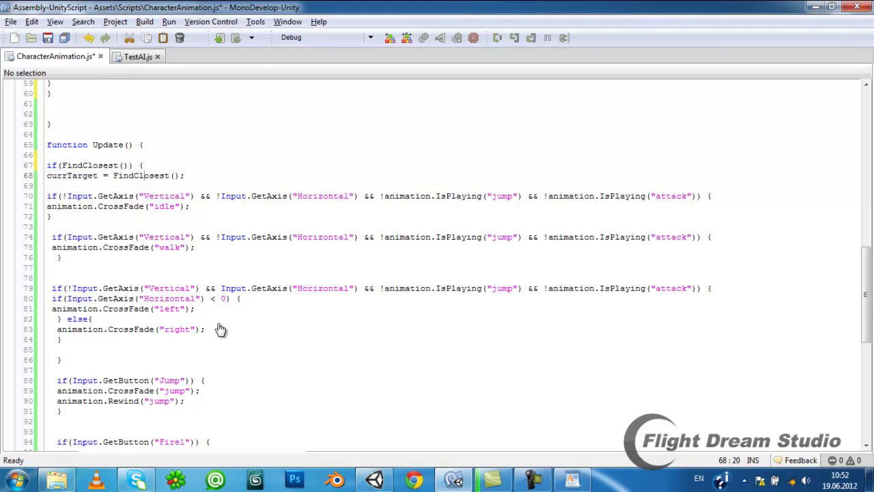
key(Down)
key(Return)
text(})
Step: Make the assignment read currTarget = FindClosest().transform on line 68
key(Up)
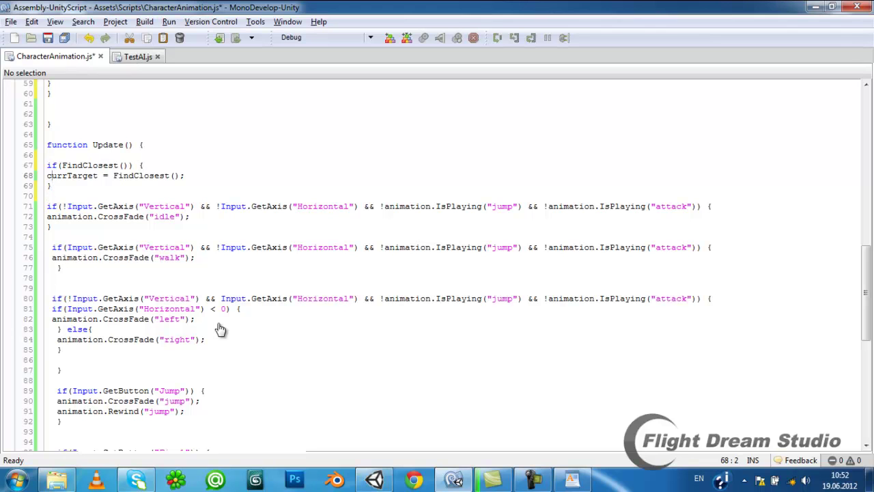
key(Right)
key(Right)
key(Right)
text(.tr)
key(Return)
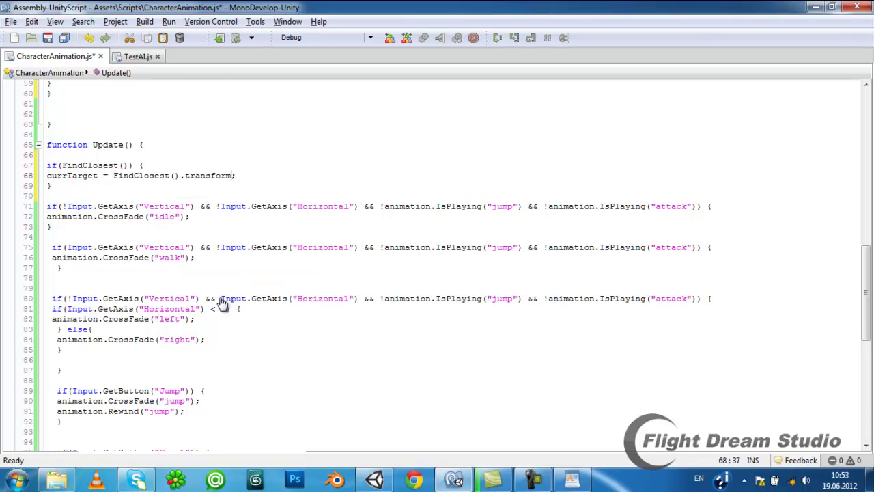
scroll(222, 304, down, 7)
scroll(224, 279, down, 5)
scroll(205, 280, up, 3)
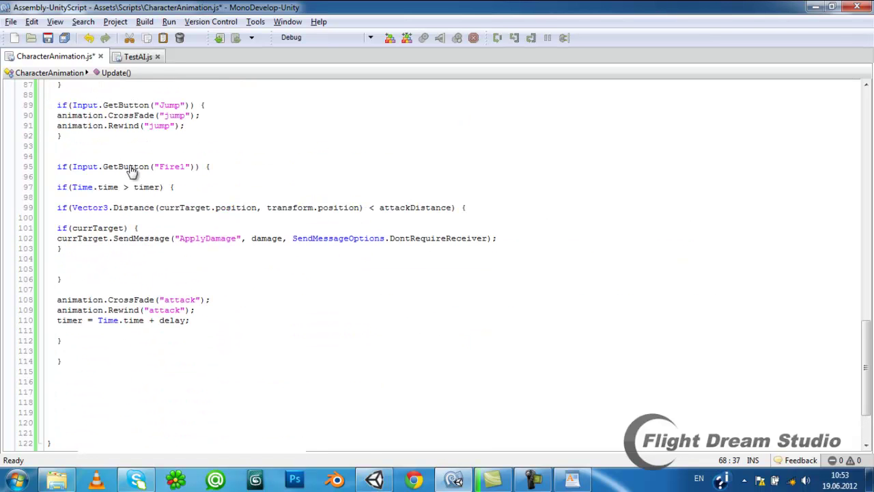
scroll(98, 156, up, 7)
scroll(97, 156, up, 5)
scroll(98, 156, up, 3)
key(alt+Tab)
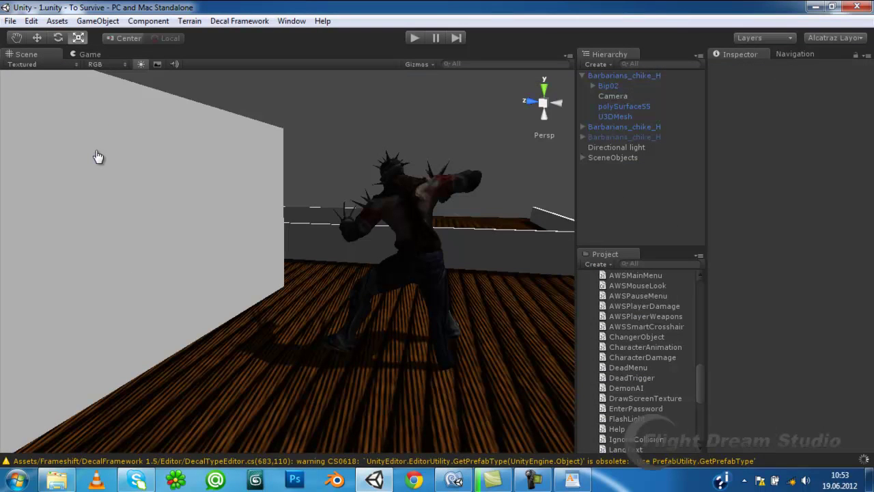
right_drag(98, 156, 53, 202)
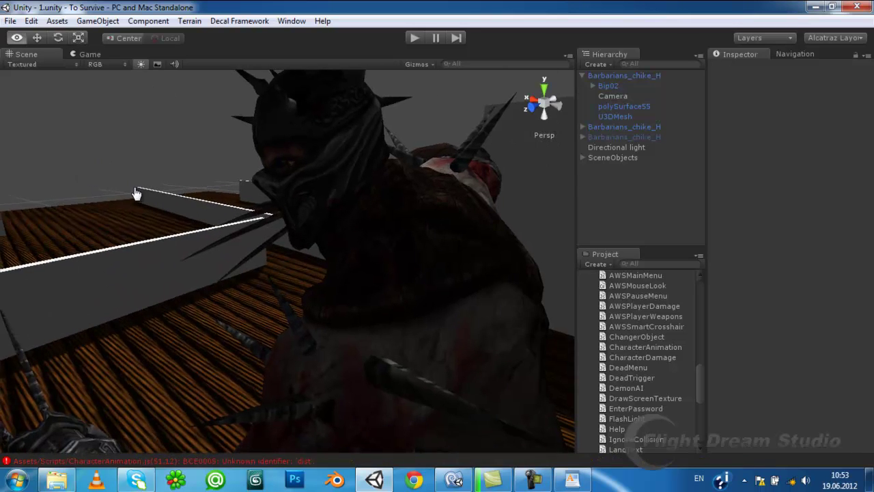
scroll(134, 212, down, 2)
scroll(161, 265, down, 2)
key(ctrl+shift+c)
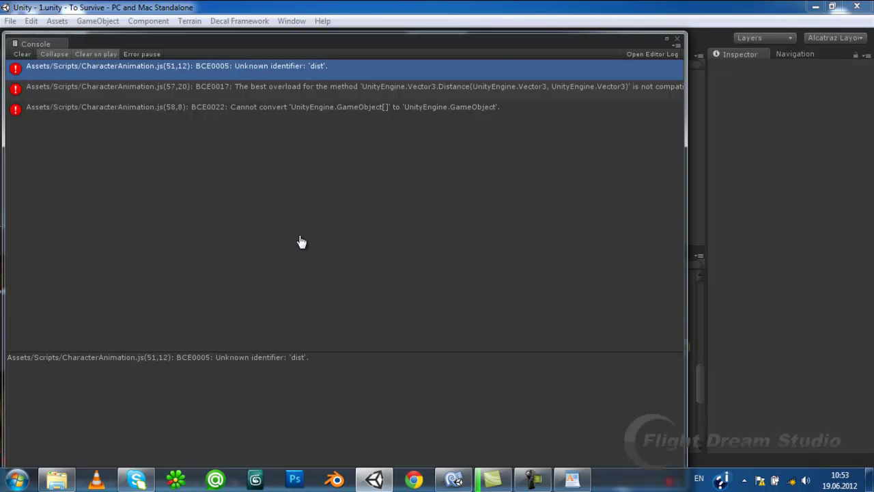
click(813, 6)
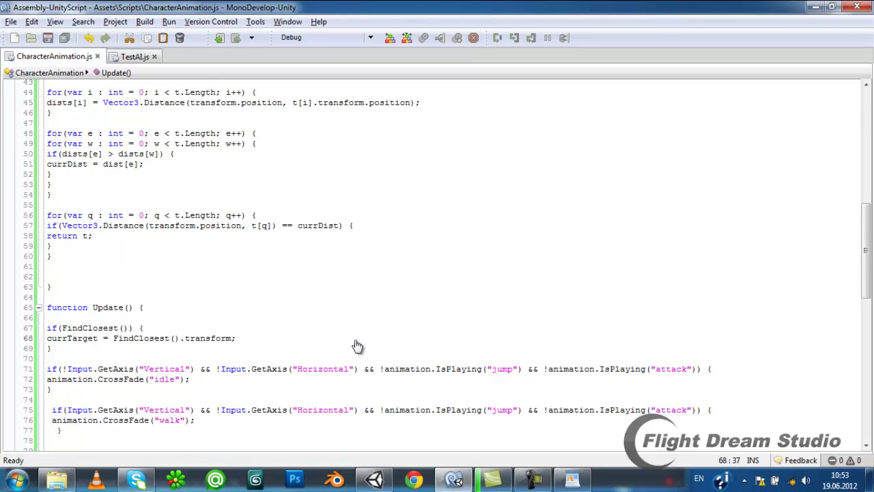
Step: Correct dist[e] to dists[e] on line 51, save, and recheck errors in Unity
key(End)
key(Left)
key(Left)
key(Left)
text(s)
key(ctrl+s)
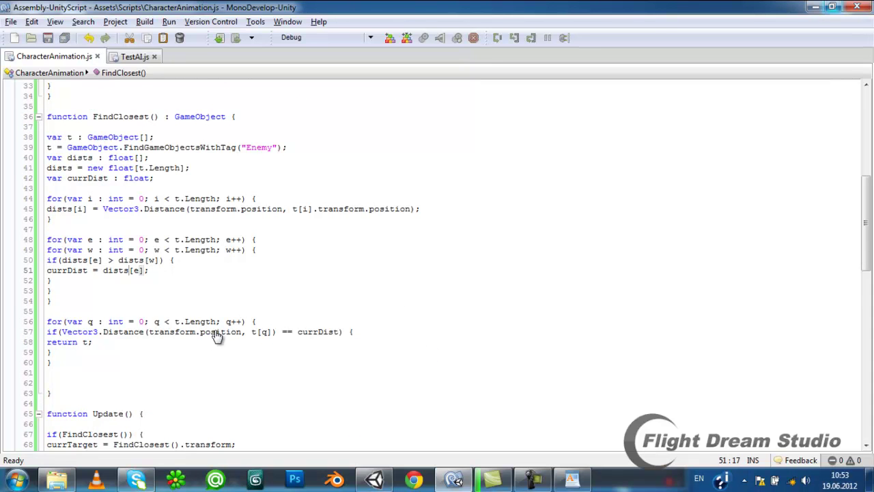
key(alt+Tab)
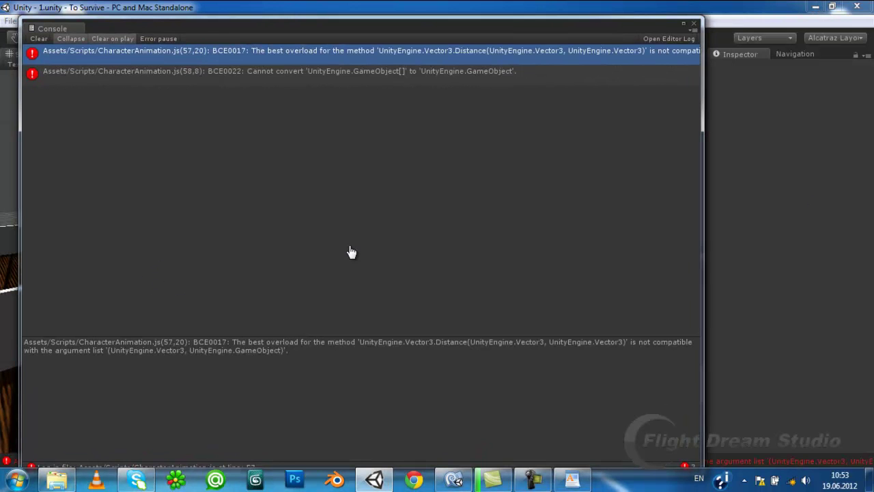
Step: Change return t; to return t[q]; on line 58, save, and recheck in Unity
key(Down)
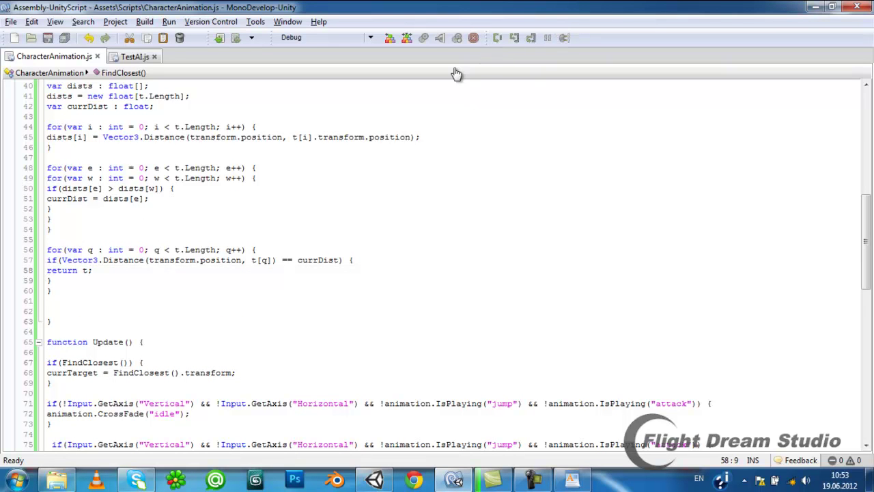
text([])
key(Left)
text(q)
key(Escape)
key(ctrl+s)
key(alt+Tab)
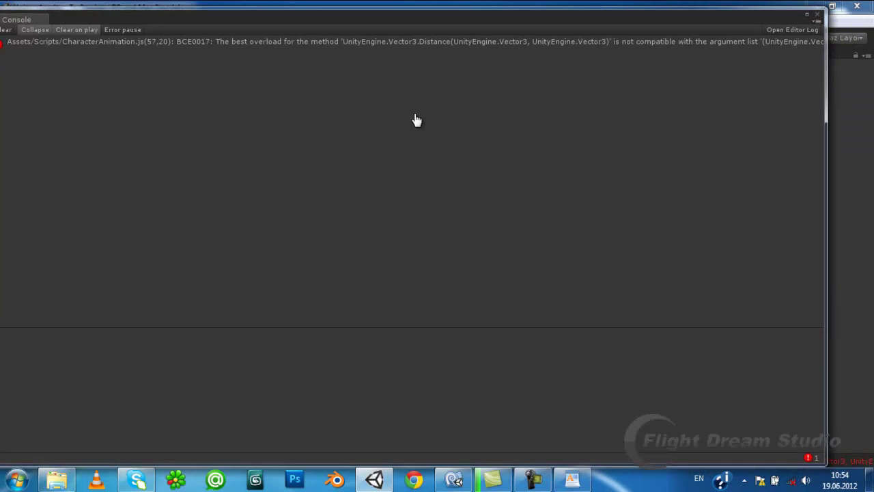
Step: From the line 57 Console error, append .transform.position after t[q], then recheck in Unity
click(400, 54)
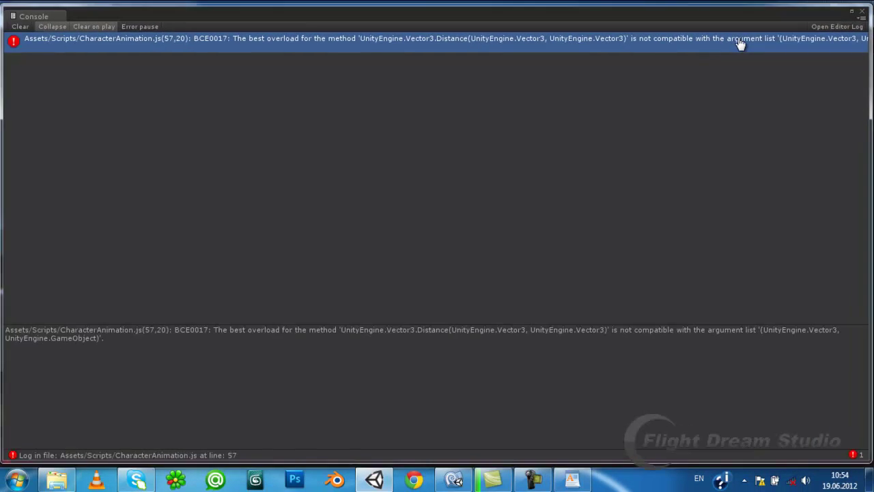
double_click(741, 43)
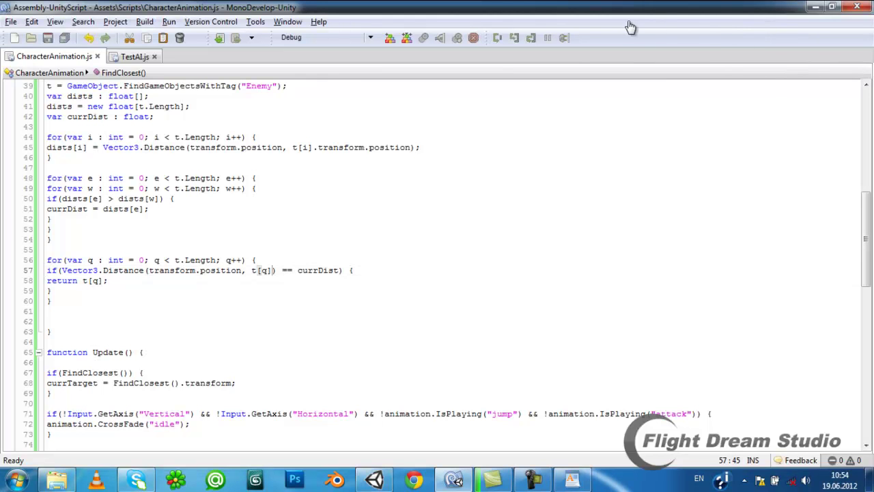
text(.transform.pos)
key(Return)
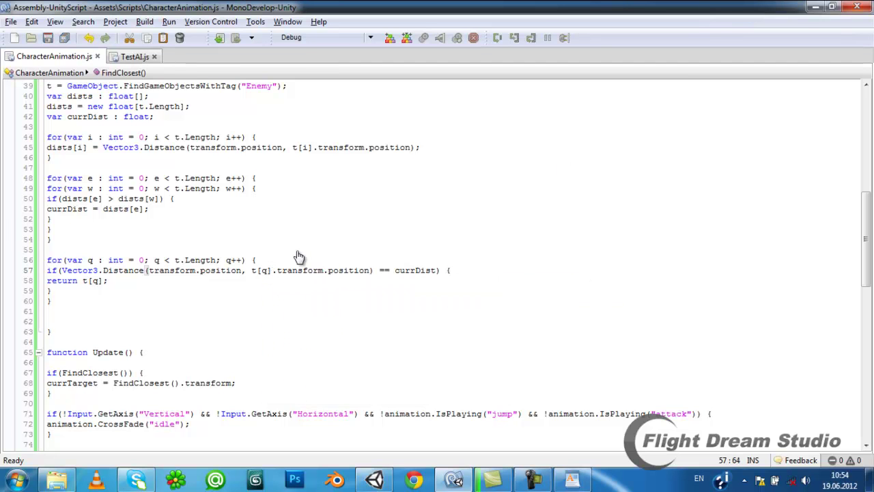
key(alt+Tab)
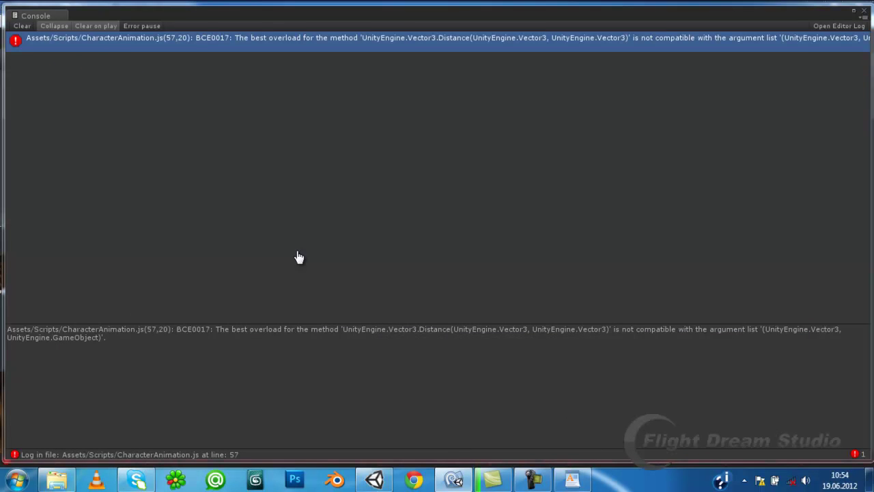
key(shift+space)
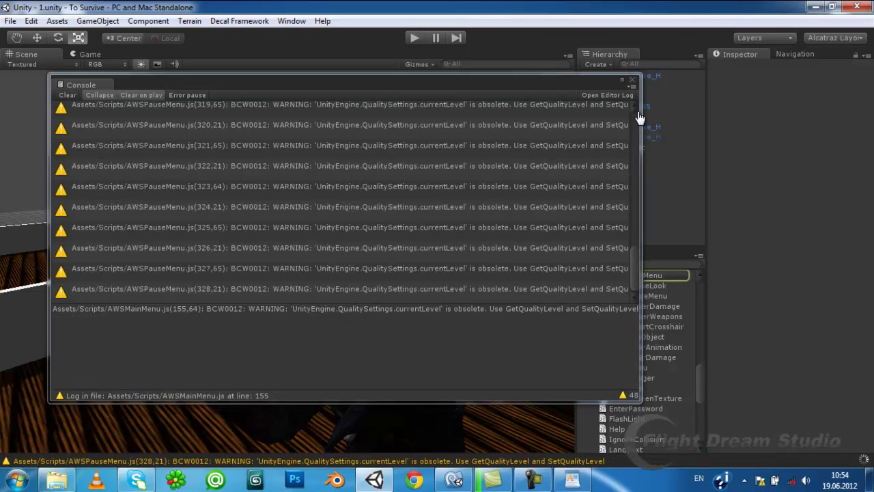
Step: Close the error list and activate the disabled third Barbarians_chike_H
click(633, 80)
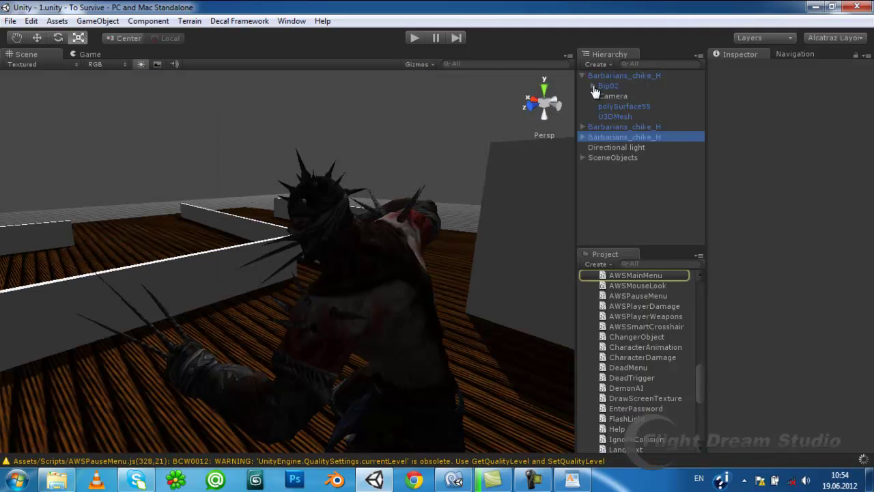
click(623, 137)
click(734, 67)
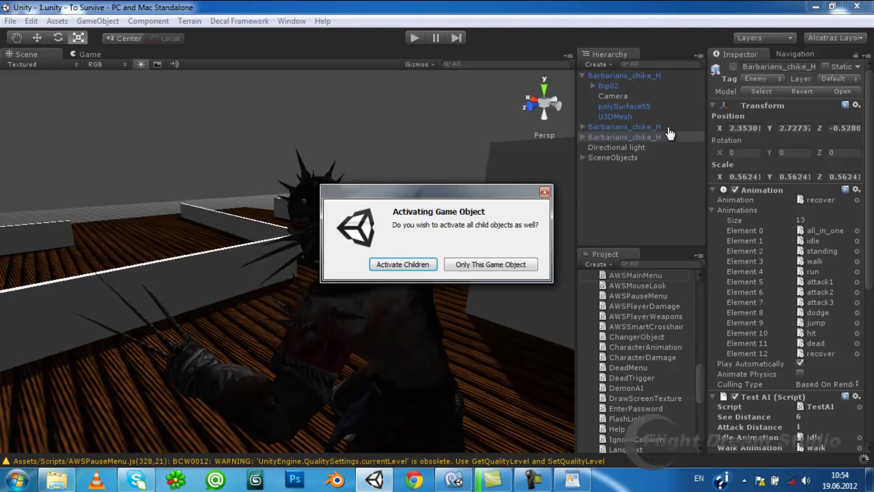
key(Return)
scroll(423, 307, down, 10)
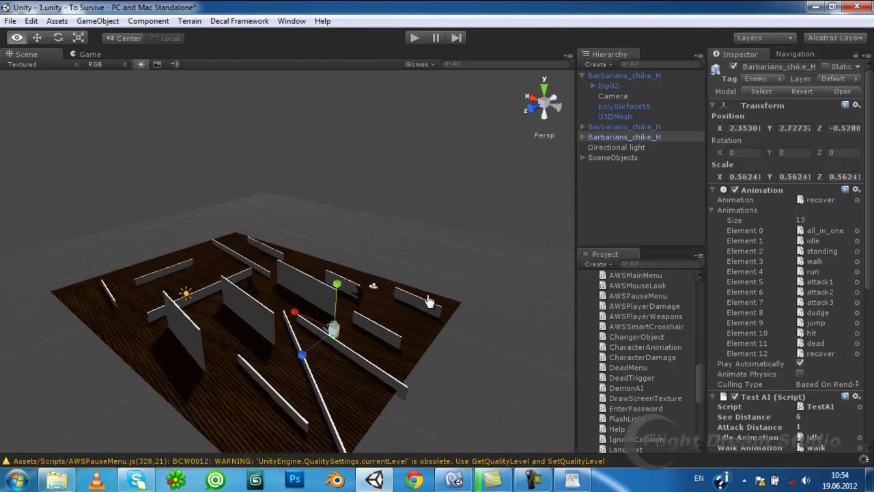
scroll(424, 307, up, 10)
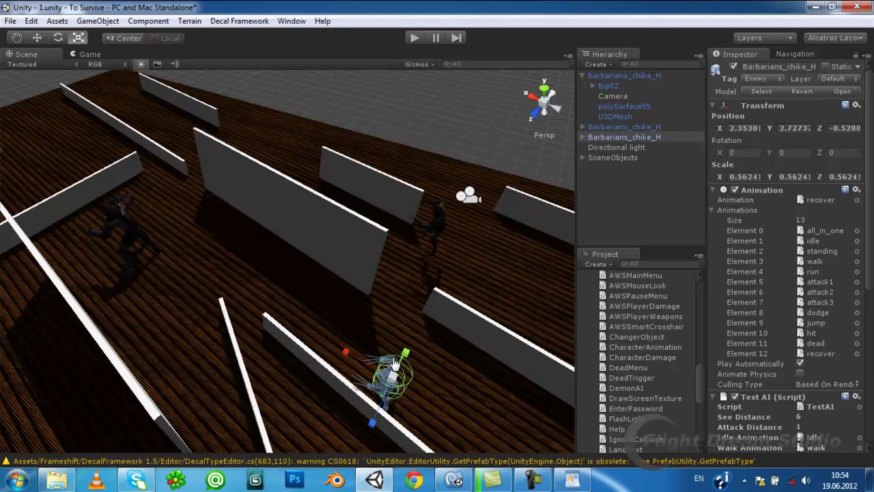
Step: Scale the character up to about 0.88, then duplicate it and move the copy lower left
mouse_move(404, 363)
alt+mouse_down()
mouse_move(429, 311)
mouse_move(443, 323)
alt+mouse_up()
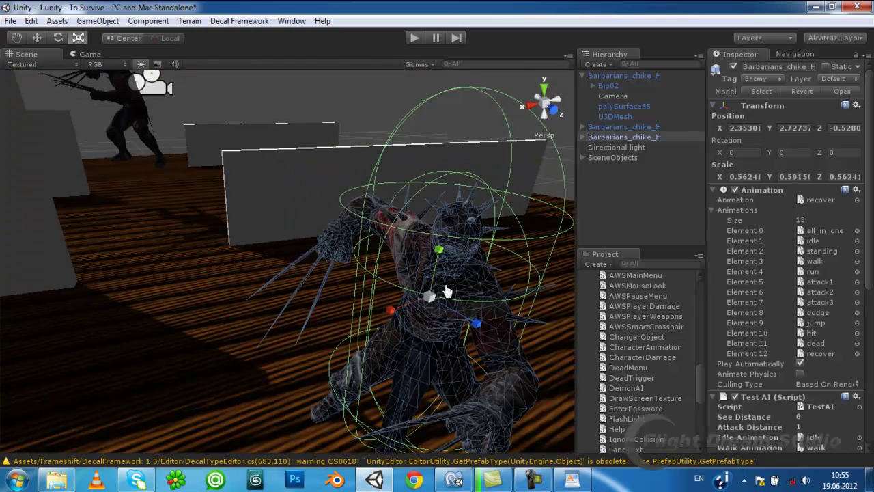
drag(446, 291, 90, 105)
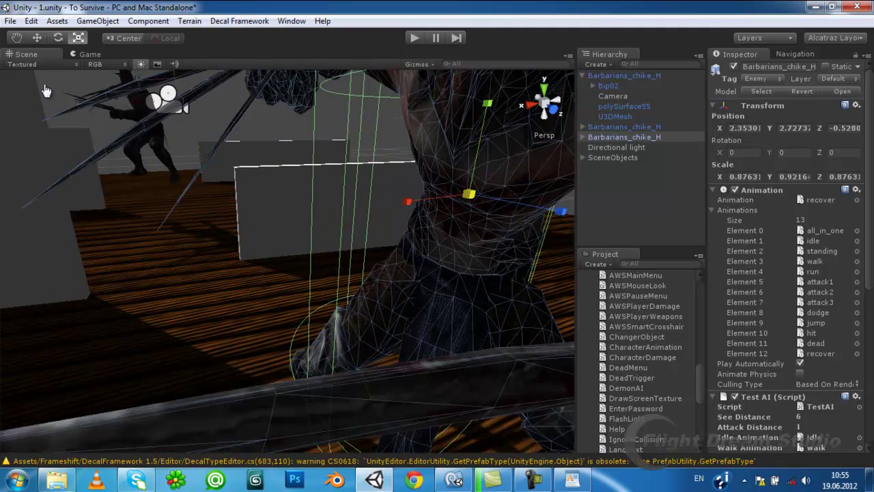
scroll(90, 106, down, 5)
scroll(328, 259, down, 10)
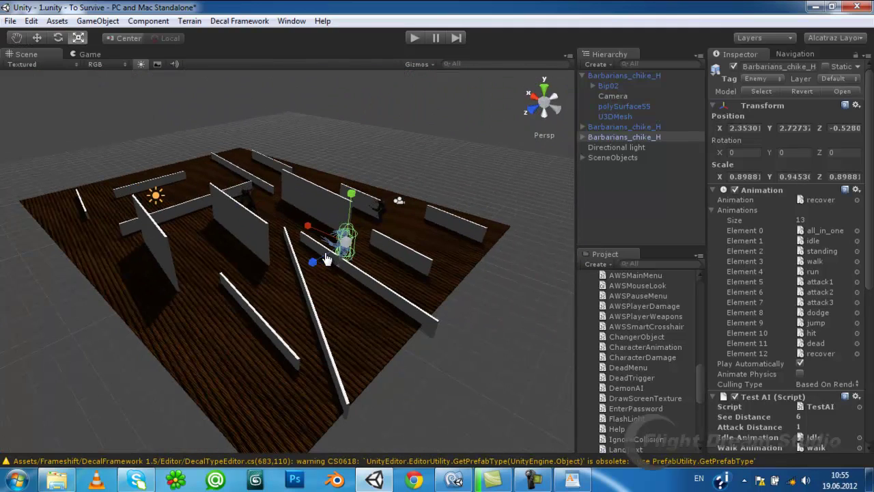
key(w)
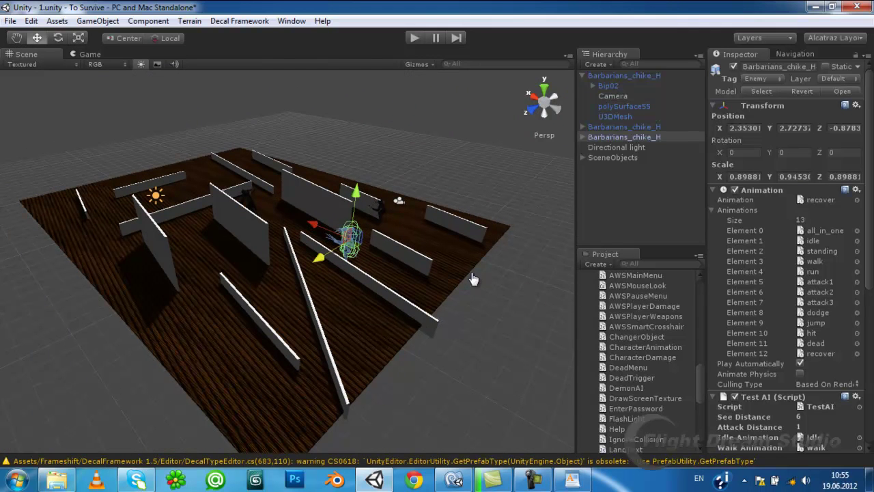
key(ctrl+d)
drag(314, 261, 239, 306)
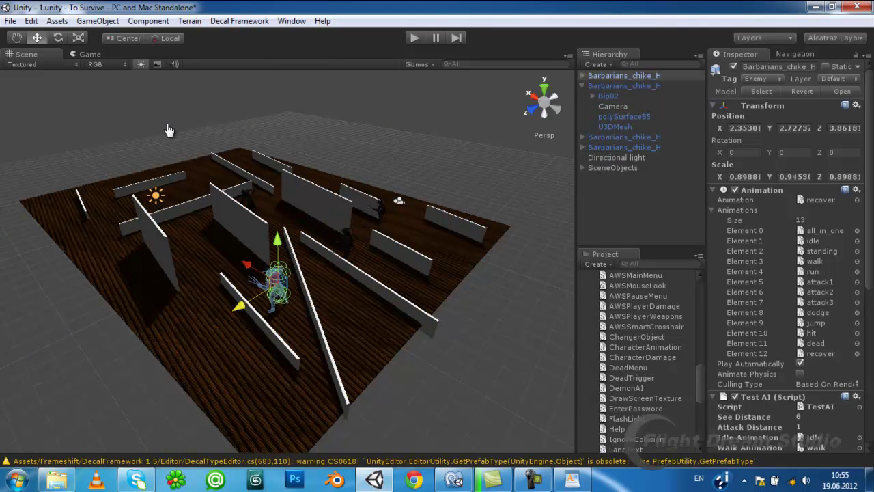
Step: Try enlarging the SceneObjects walls to about twice their size, then undo it
click(243, 153)
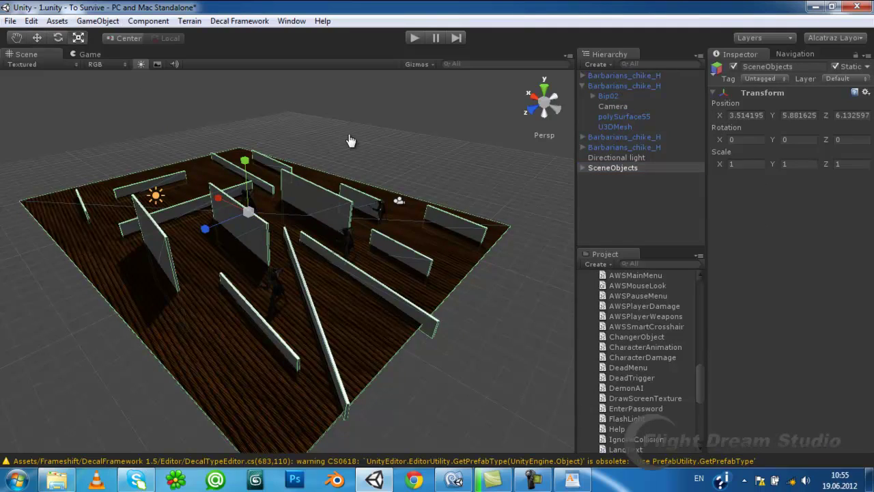
drag(248, 211, 113, 186)
mouse_move(113, 185)
right_down()
mouse_move(1, 48)
mouse_move(392, 132)
right_up()
key(ctrl+z)
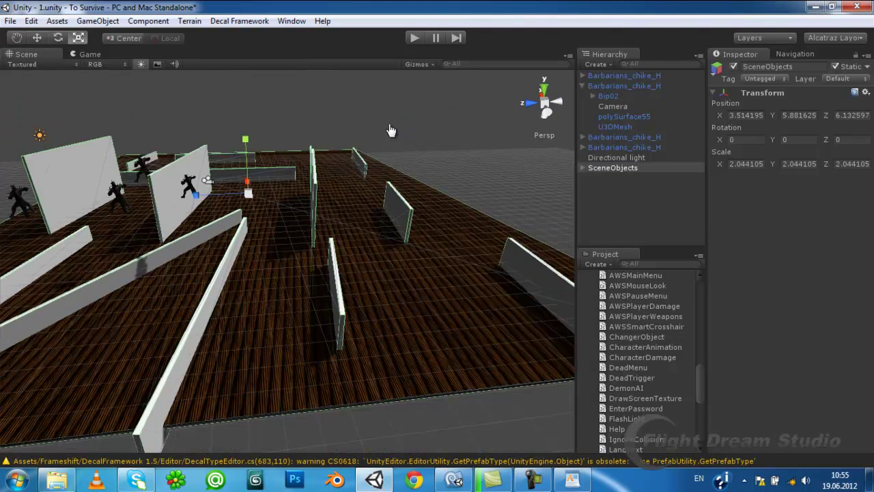
key(ctrl+z)
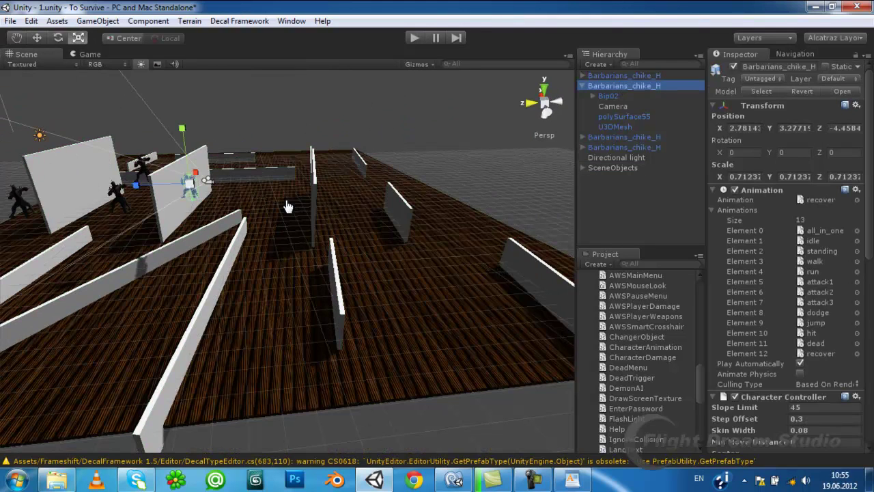
Step: Move the player character far back along Z and lower it onto the floor
key(w)
drag(167, 183, 413, 220)
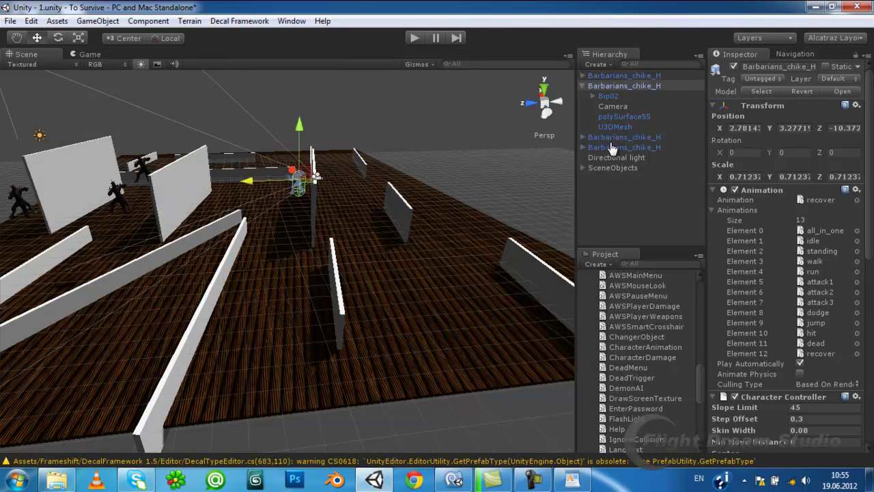
drag(385, 140, 383, 161)
alt+drag(225, 143, 174, 142)
scroll(175, 142, up, 5)
Step: Lower the enemy barbarians onto the floor, then select the player character for renaming
click(610, 91)
key(shift+Down)
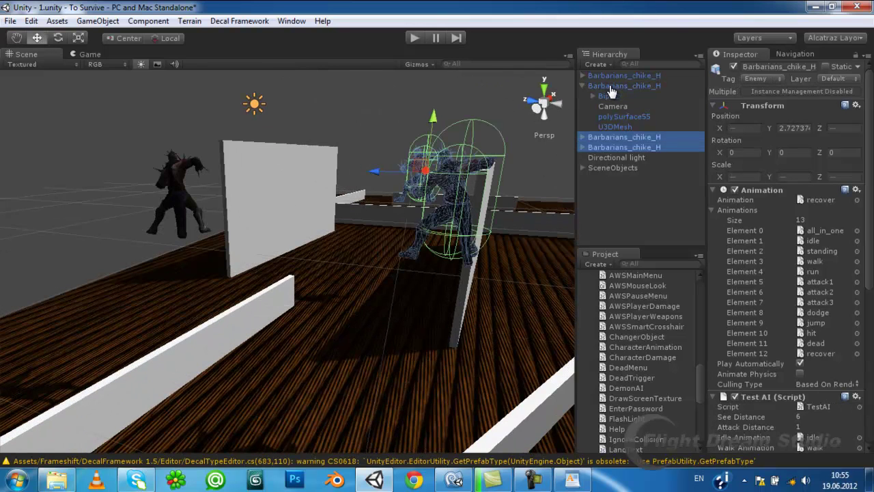
drag(430, 116, 422, 208)
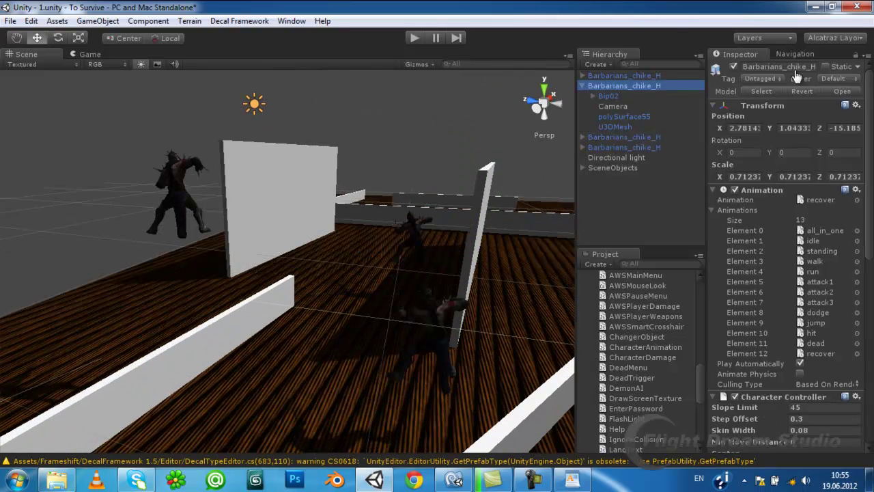
key(ctrl+z)
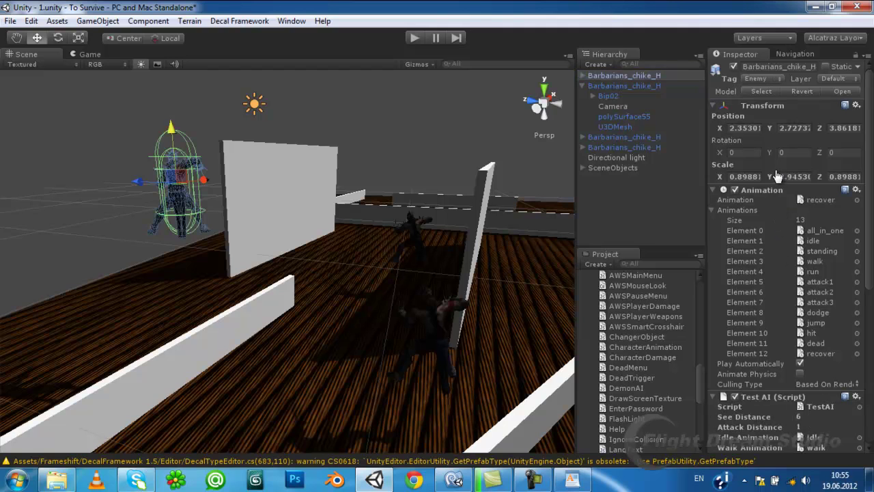
key(ctrl+z)
key(ctrl+z)
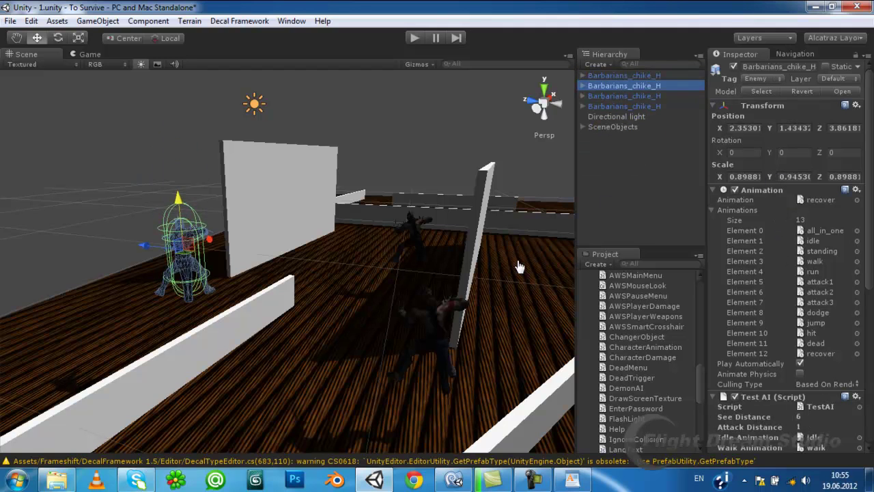
key(ctrl+z)
text(Player)
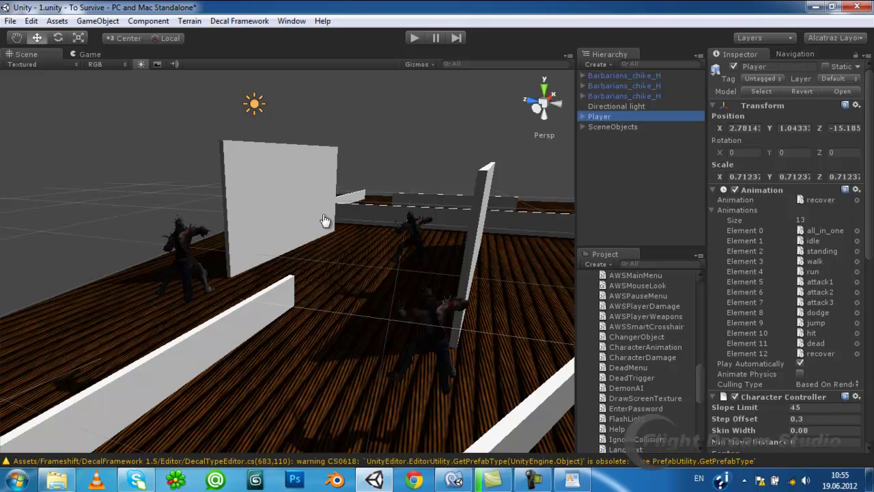
Step: Give the object the Player tag, then deselect it and pull the view back over the walls
click(760, 78)
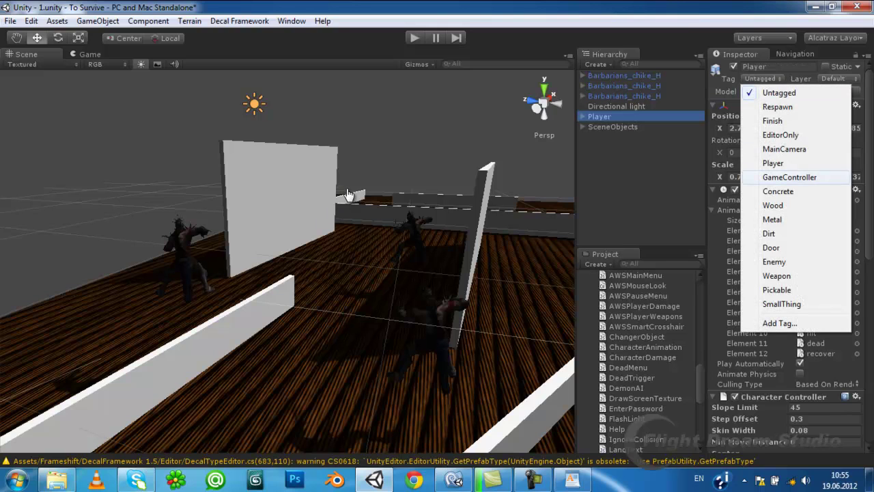
click(773, 163)
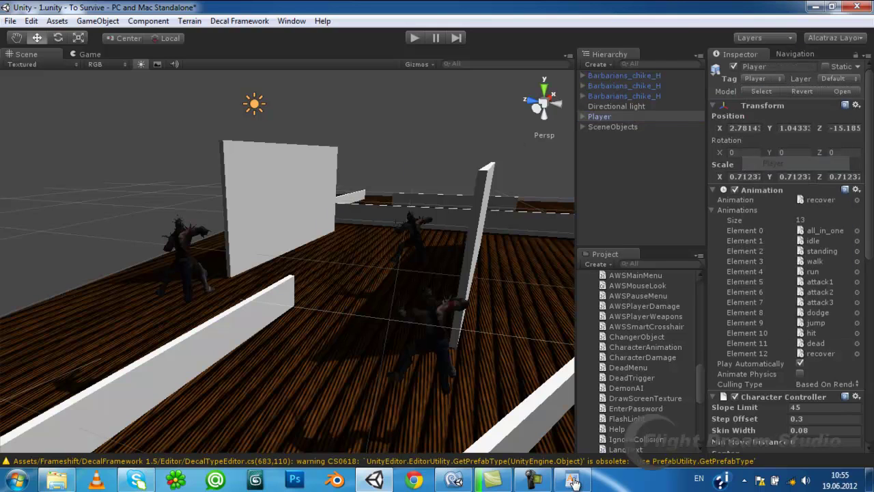
alt+drag(519, 308, 856, 467)
click(283, 293)
scroll(292, 273, up, 3)
alt+drag(292, 273, 296, 294)
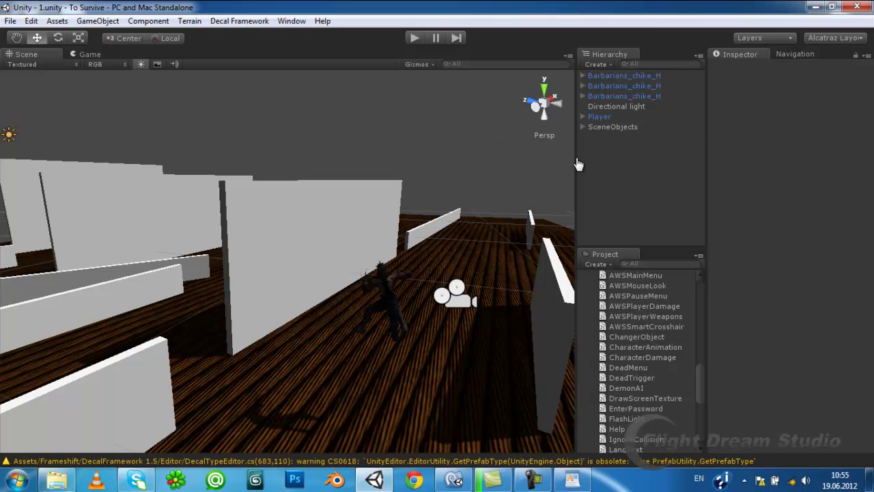
Step: Bake the navigation mesh and look down on the level to check it
click(794, 54)
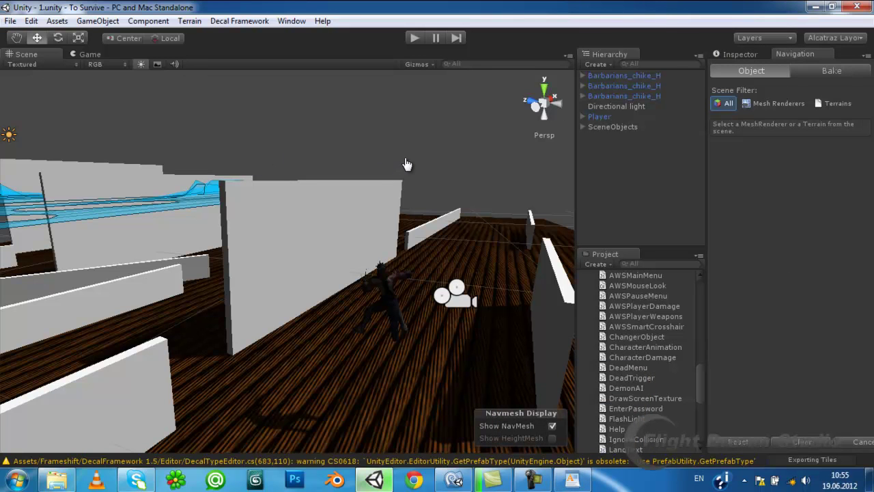
mouse_move(195, 97)
alt+mouse_down()
mouse_move(413, 42)
mouse_move(394, 103)
alt+mouse_up()
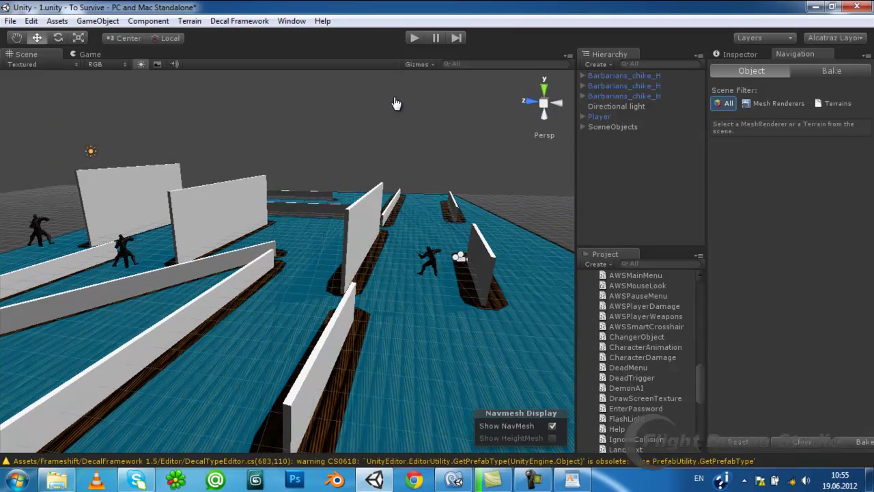
scroll(395, 103, up, 5)
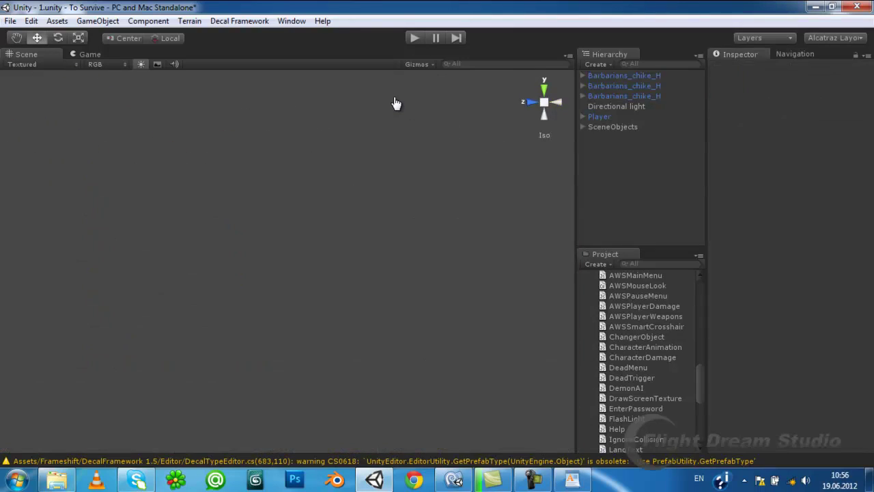
alt+scroll(395, 103, down, 5)
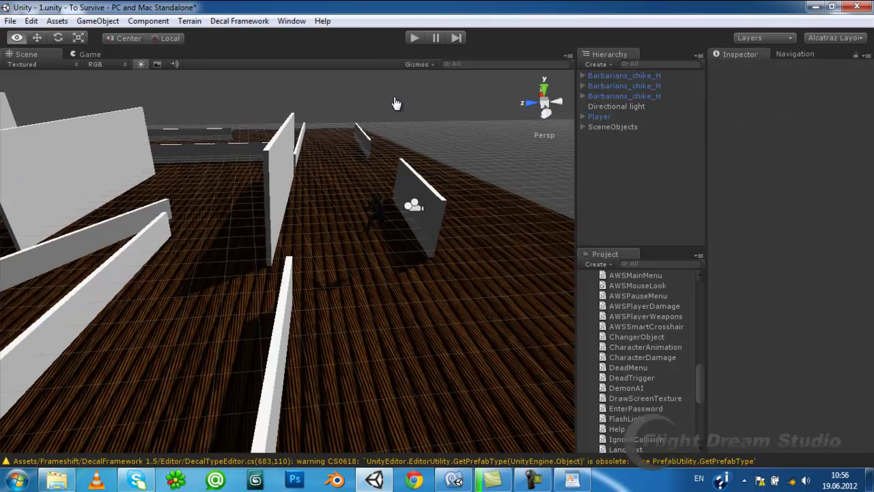
Step: Save the scene through the File menu's Save Scene command
key(alt+f)
key(Down)
key(Return)
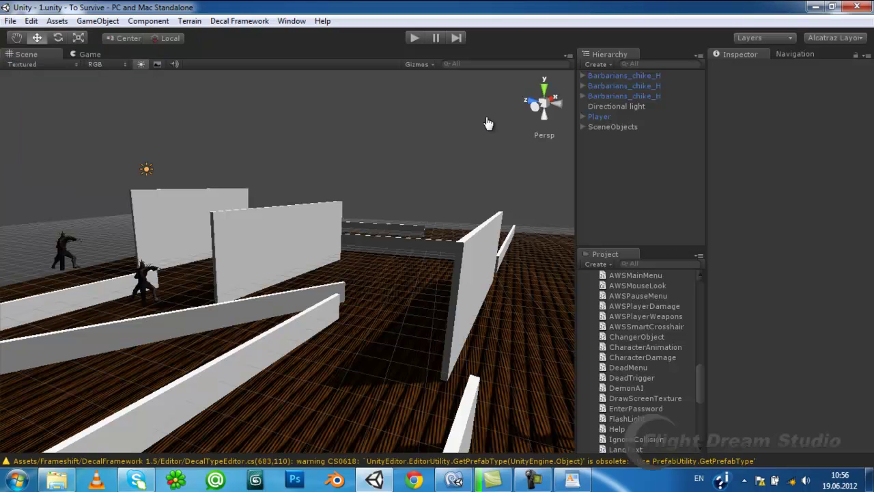
Step: Play the scene in an enlarged Game view until the barbarians drop Player Hp to 37, then restore the layout
key(ctrl+p)
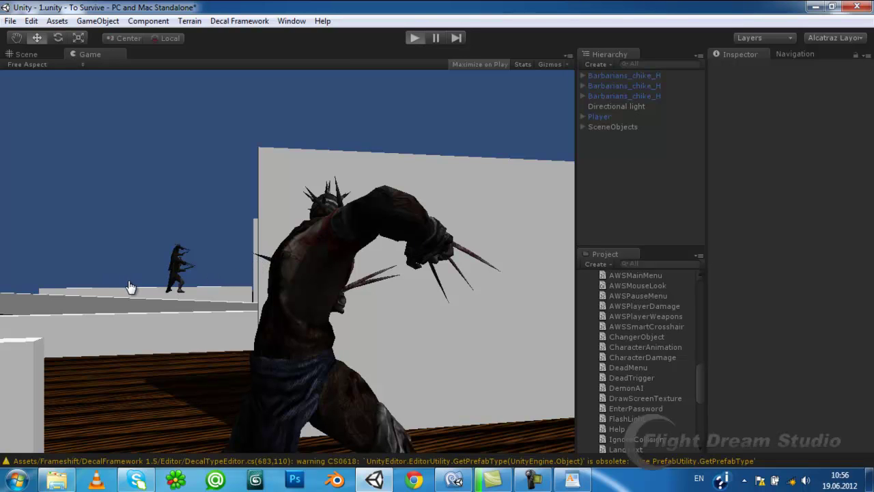
key(ctrl+p)
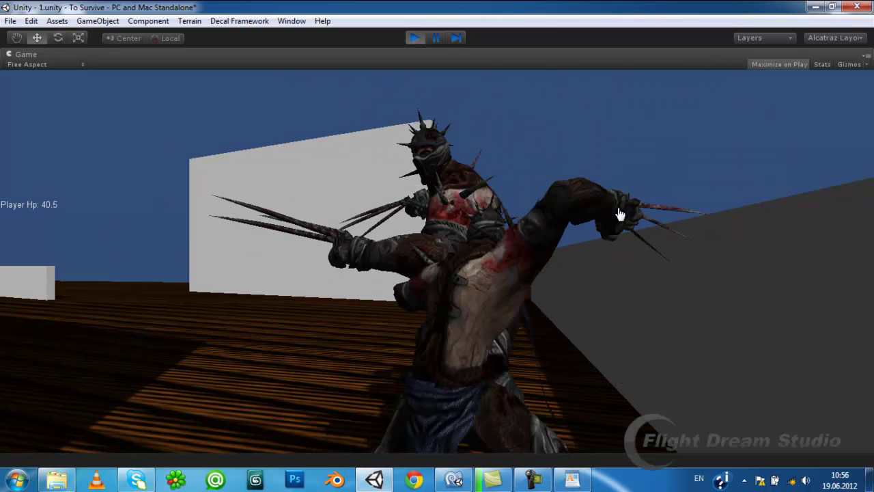
key(shift+space)
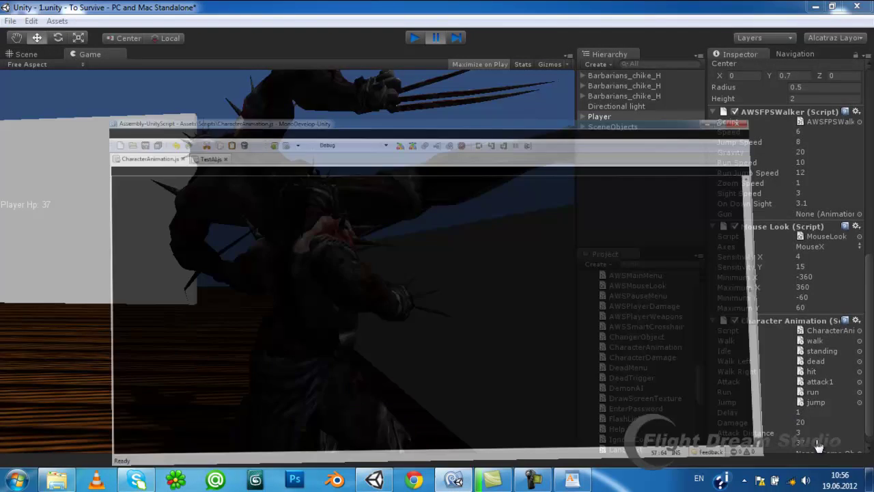
Step: Remove 'private' before currTarget on line 12 of CharacterAnimation.js and save it
scroll(561, 265, up, 6)
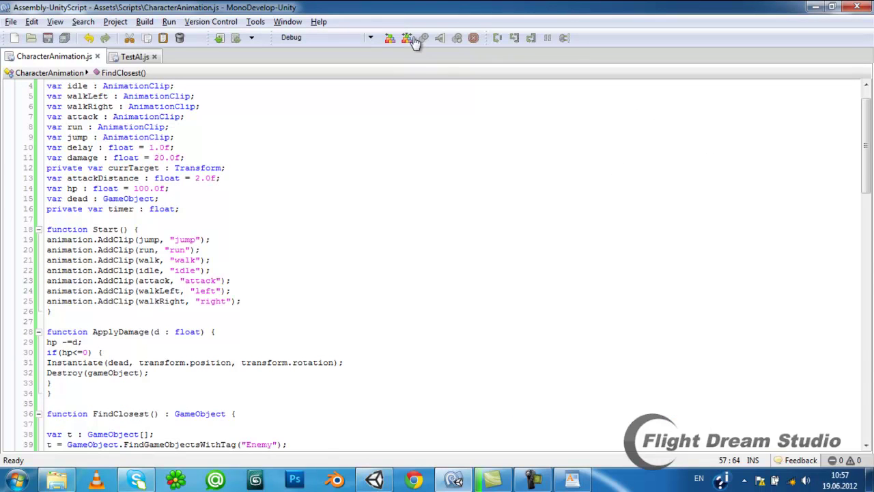
scroll(418, 41, up, 1)
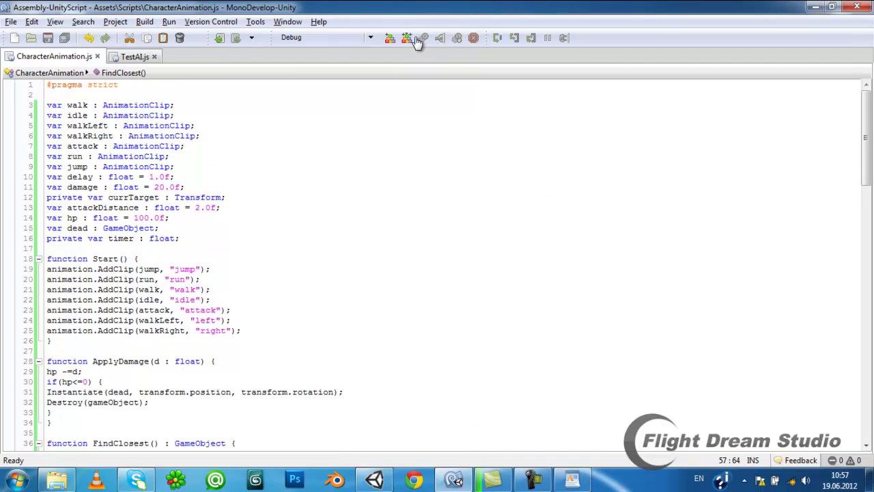
key(ctrl+shift+Right)
key(BackSpace)
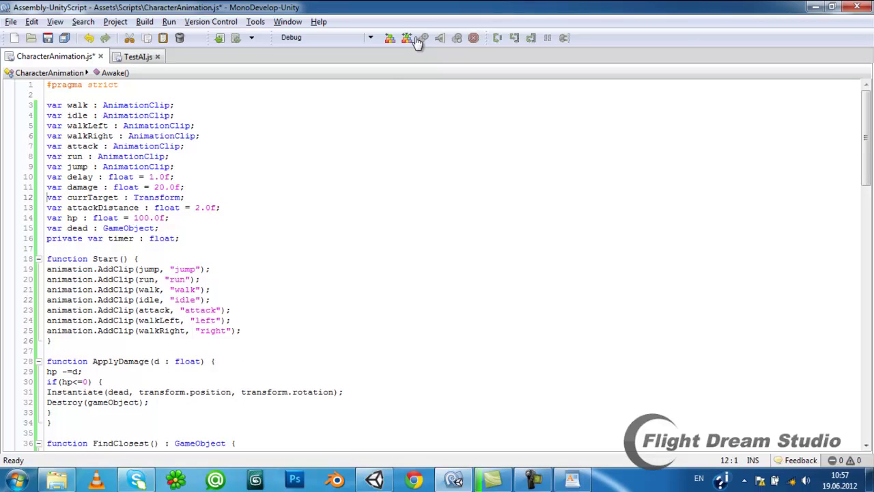
key(ctrl+s)
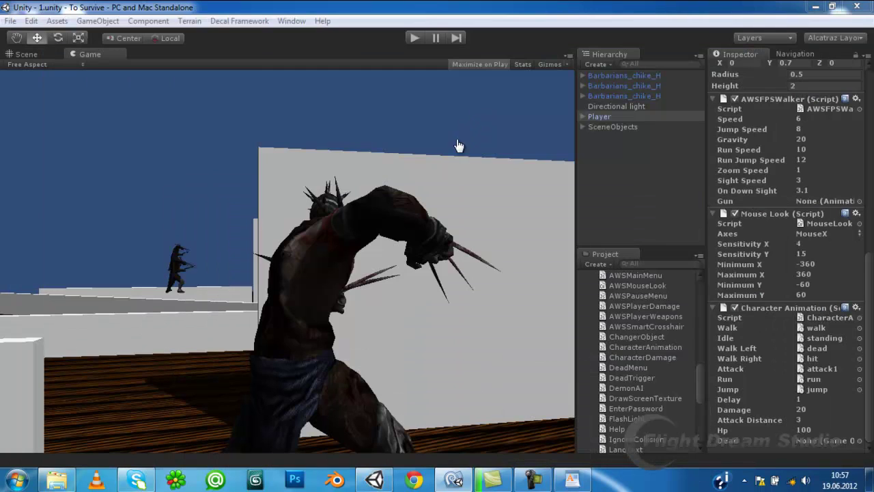
Step: Search the assets for 'Dead', drop DeadPlayer into the Dead field, and clear the search
click(396, 219)
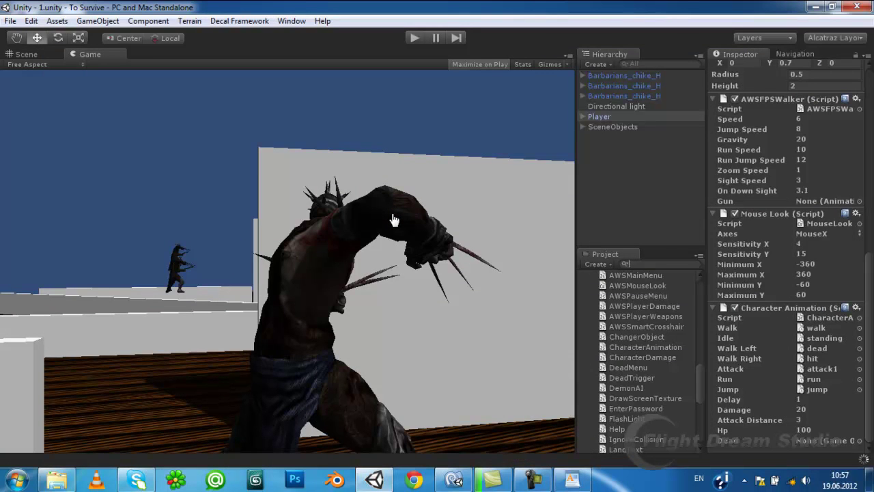
text(Dead)
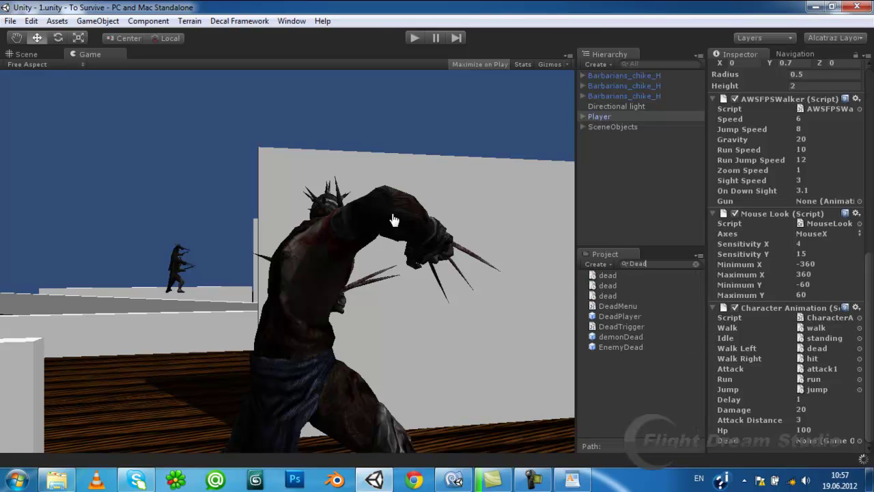
key(Down)
key(Down)
key(Down)
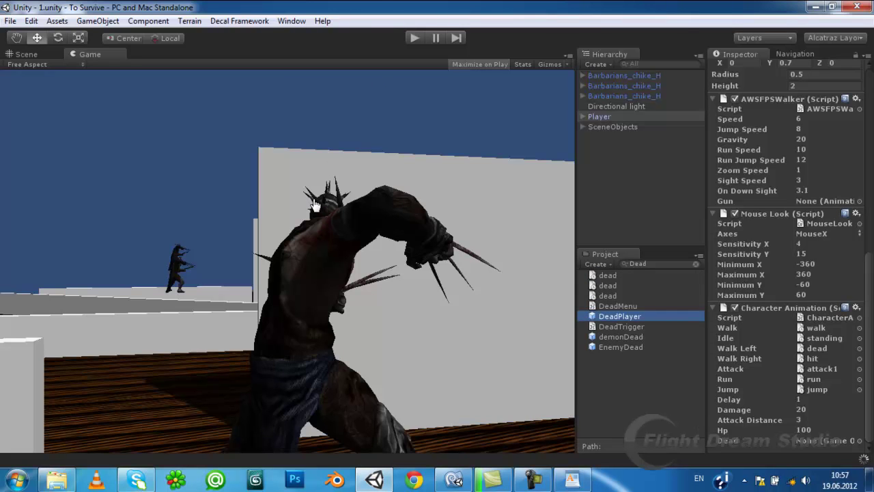
drag(619, 316, 819, 441)
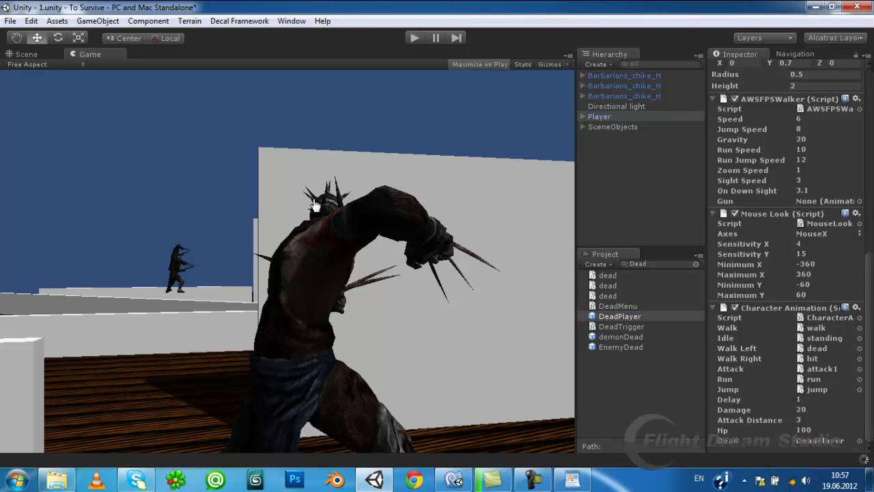
key(BackSpace)
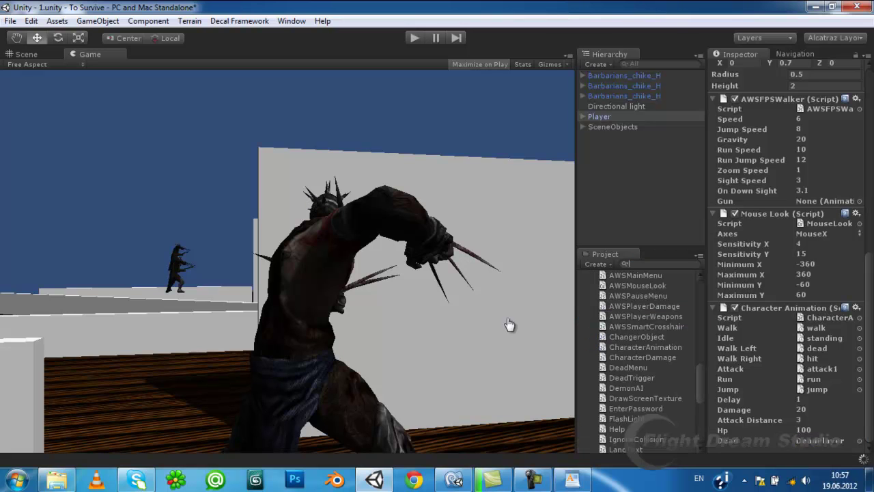
key(Escape)
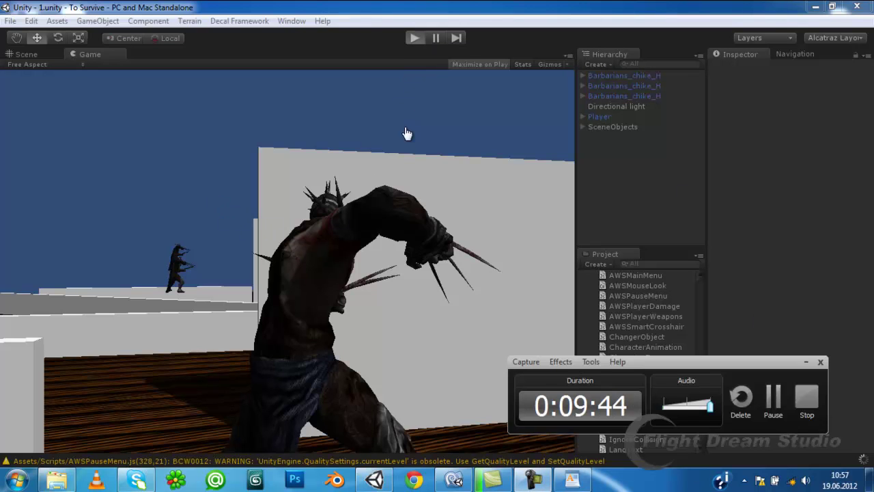
Step: Play the scene, select the Player, and ping the barbarian in its Curr Target field
click(585, 256)
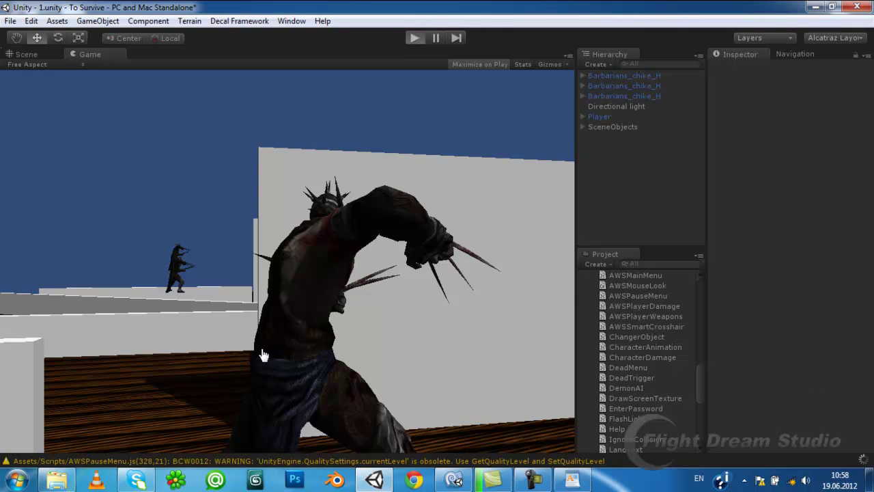
key(ctrl+p)
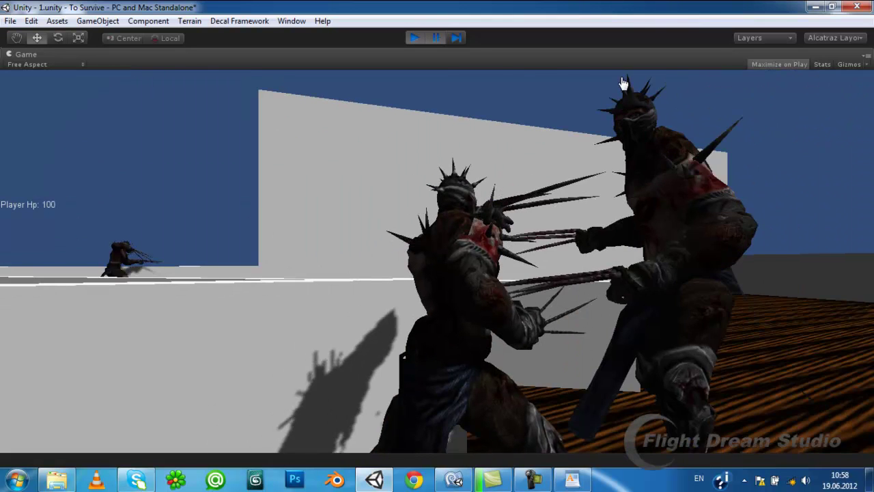
key(shift+space)
click(618, 116)
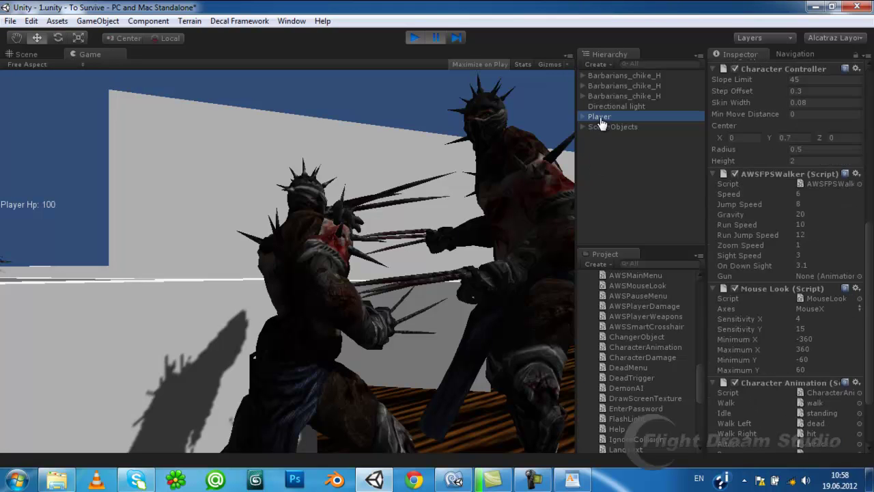
scroll(791, 370, down, 5)
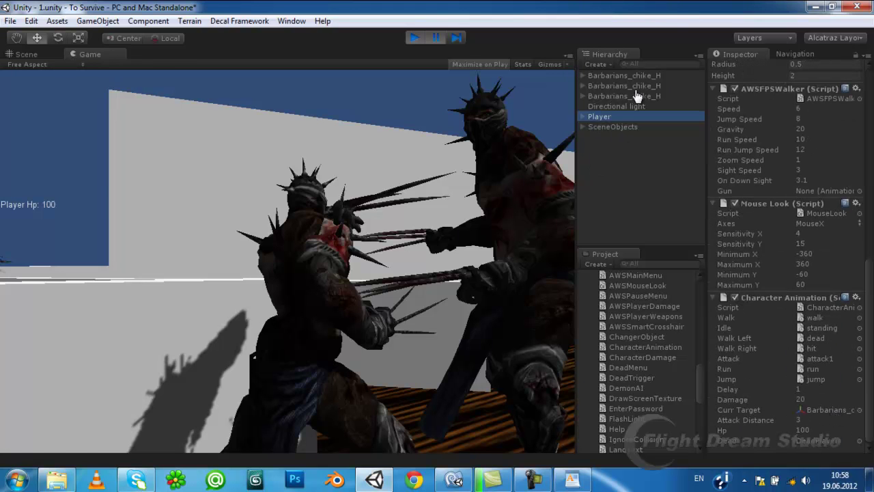
key(ctrl+1)
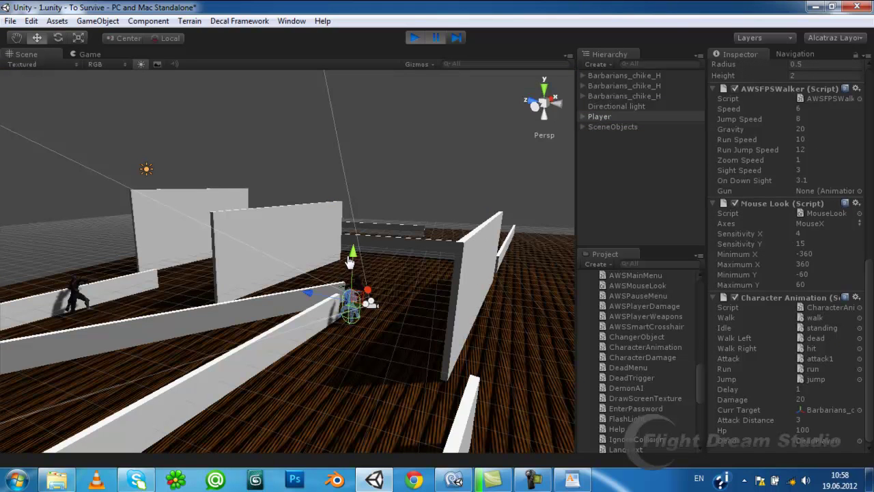
double_click(830, 409)
Step: Frame the targeted barbarian, run and stop the game, then frame it again
key(f)
mouse_move(114, 262)
right_down()
mouse_move(47, 250)
mouse_move(157, 260)
right_up()
click(415, 38)
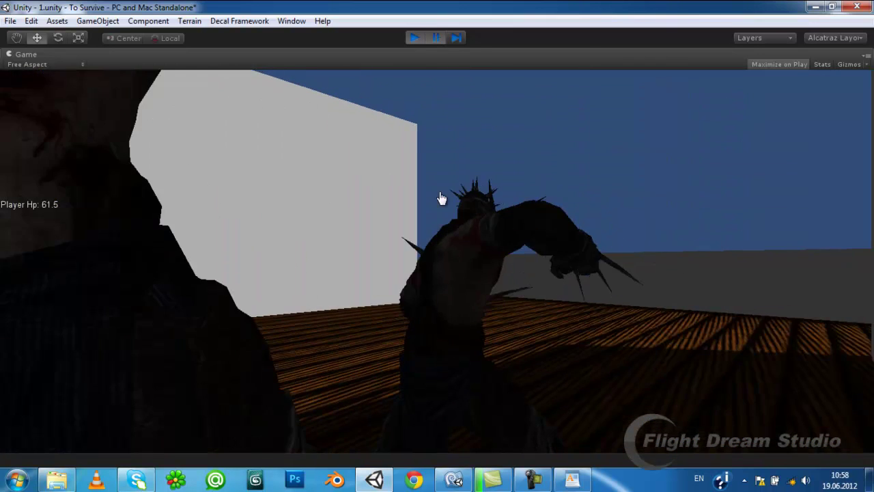
click(413, 37)
key(f)
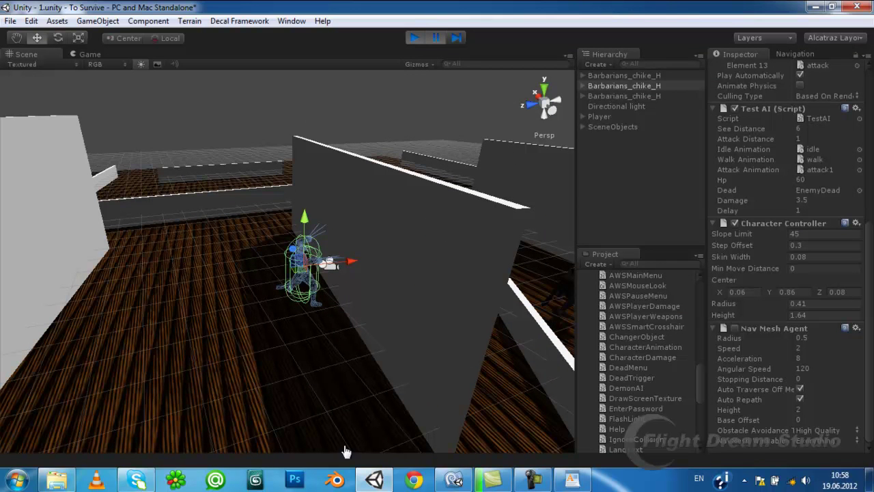
Step: Compare the three barbarians, reselect the Player, and confirm it now targets the third one
key(ctrl+z)
key(ctrl+z)
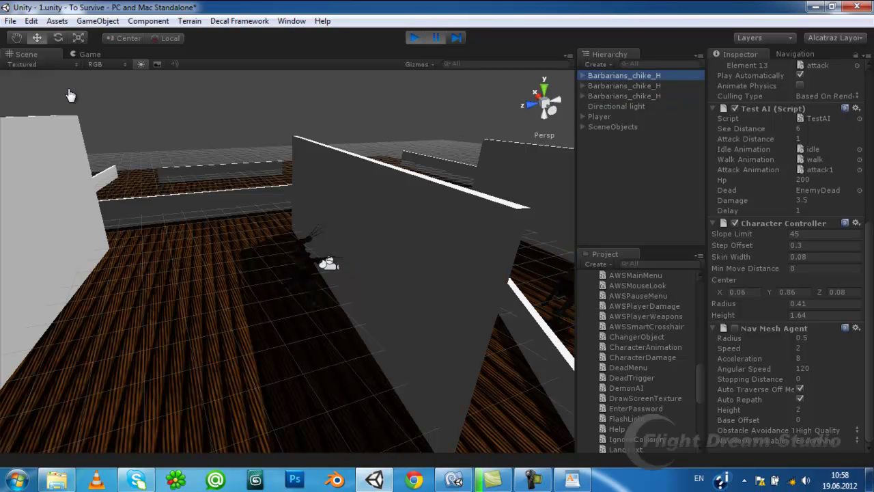
key(ctrl+z)
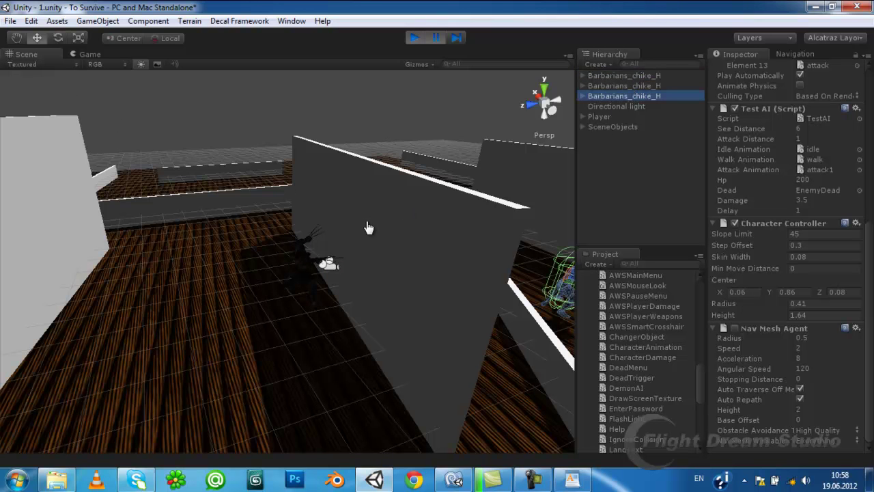
alt+drag(370, 229, 346, 218)
key(ctrl+z)
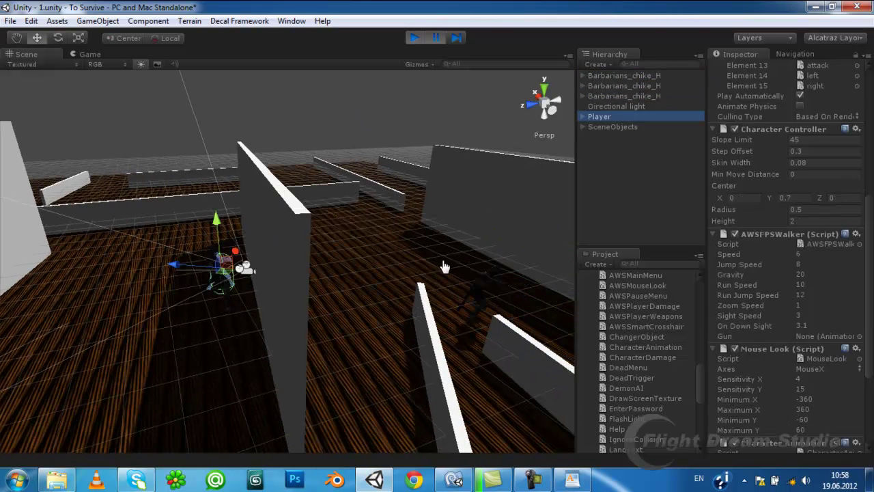
key(ctrl+z)
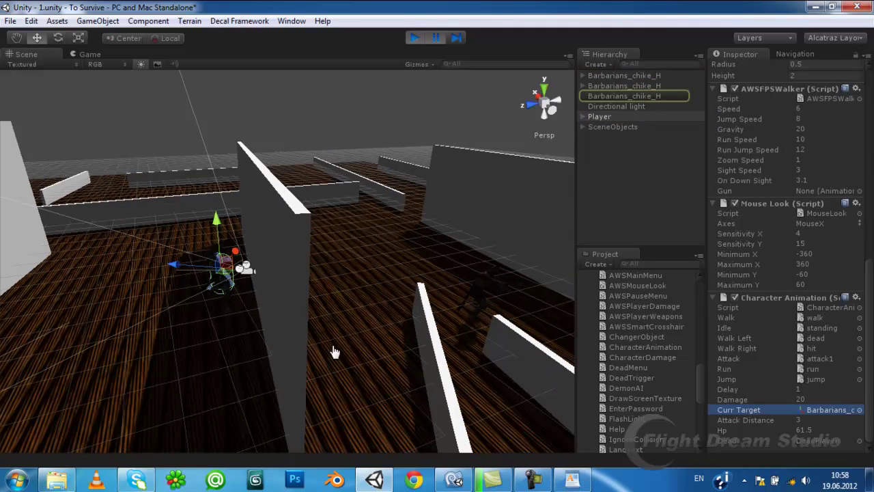
key(ctrl+z)
scroll(389, 252, up, 10)
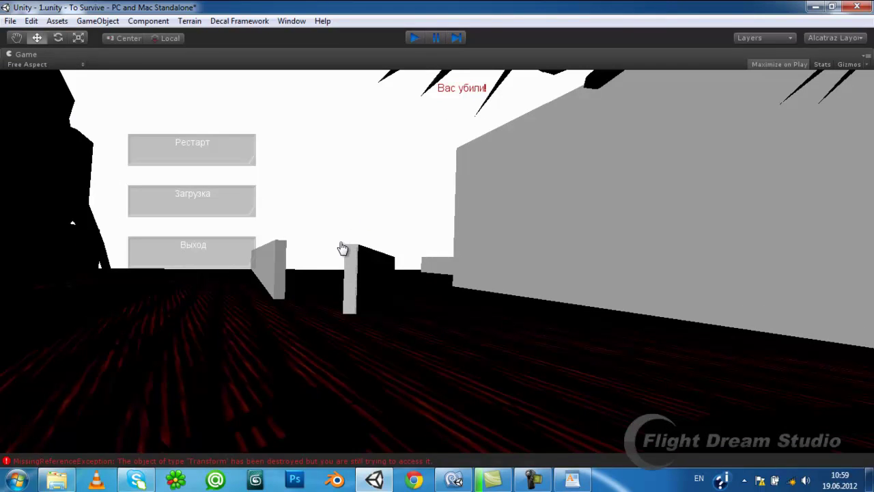
Step: Stop play, open the Console to read the errors, close it, and orbit the scene
key(ctrl+p)
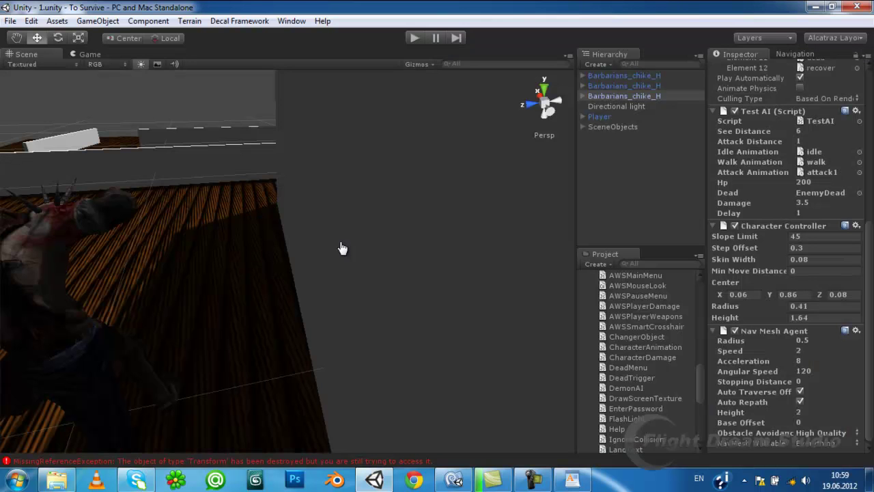
key(ctrl+shift+c)
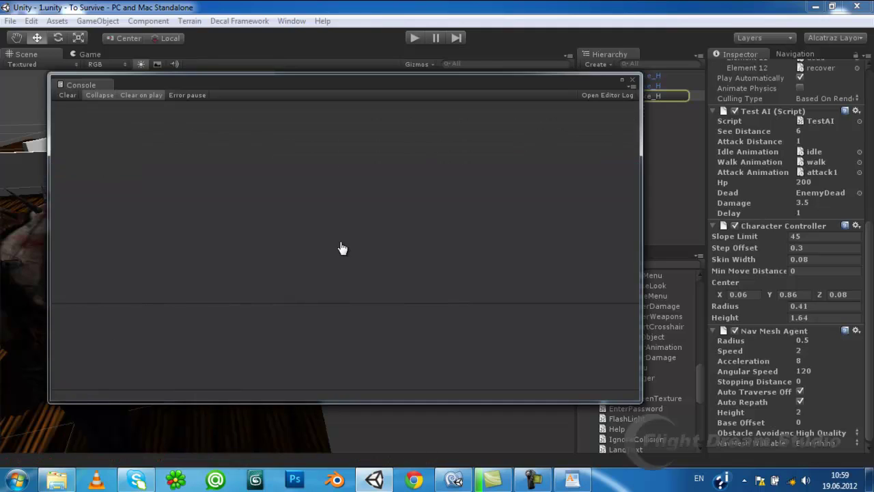
key(ctrl+shift+c)
scroll(343, 248, down, 5)
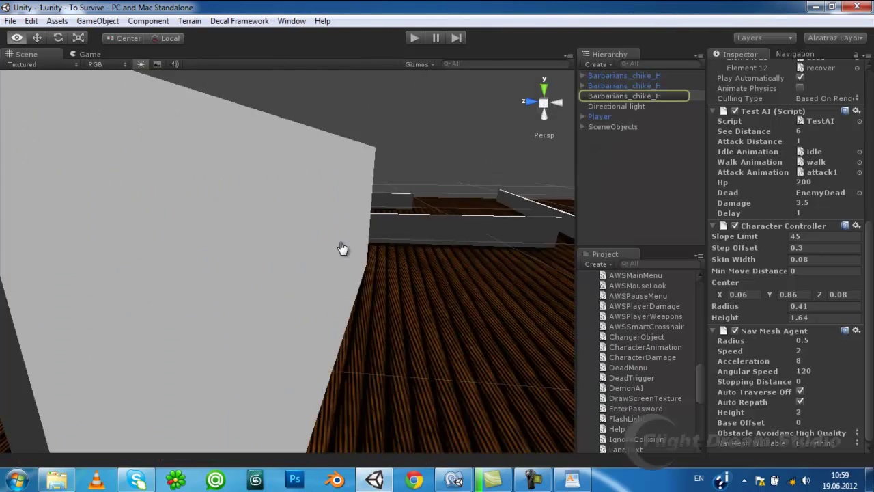
alt+drag(383, 286, 474, 371)
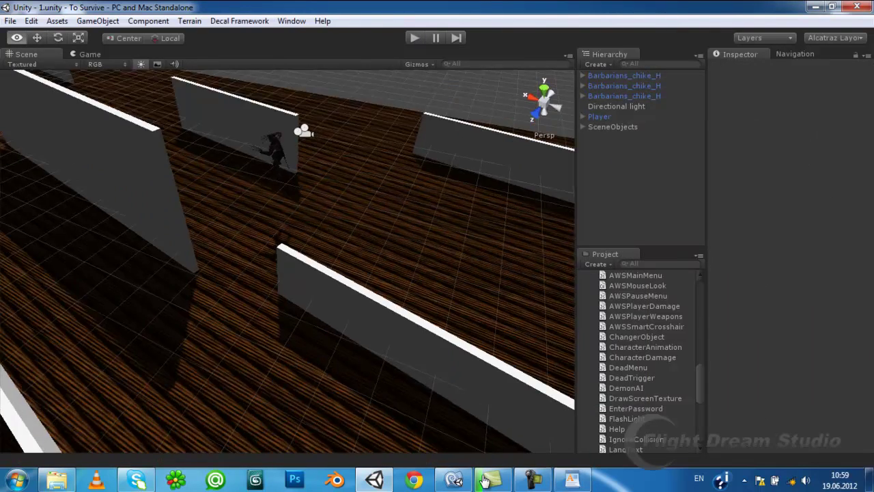
Step: Change the FindClosest check to if(dists[e] < dists[w]) and save CharacterAnimation.js
key(alt+Tab)
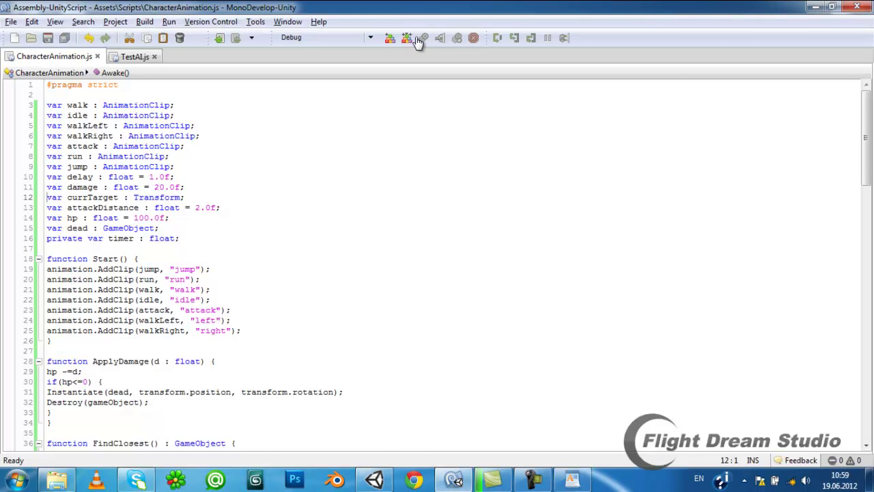
scroll(418, 43, down, 3)
scroll(419, 42, down, 3)
scroll(418, 43, down, 2)
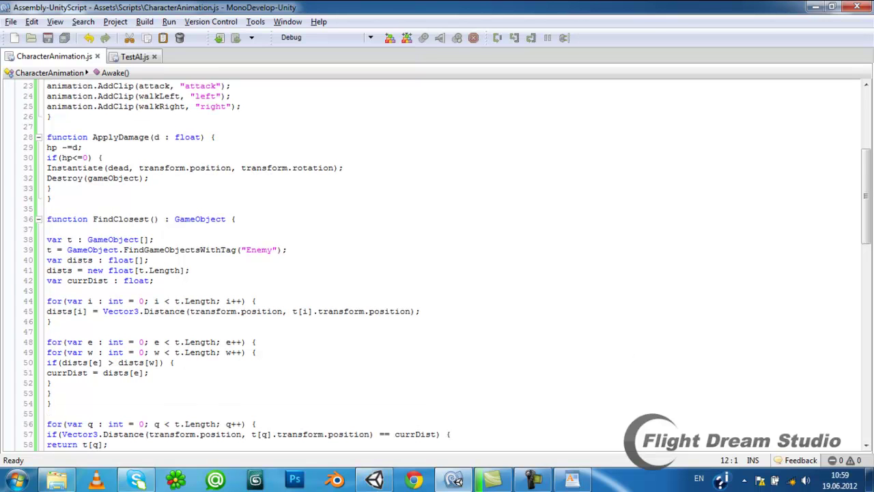
scroll(437, 266, down, 2)
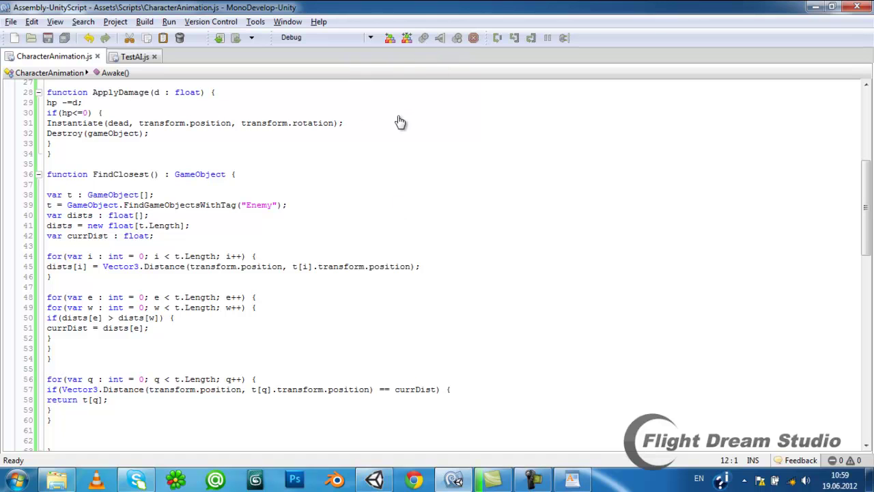
key(F3)
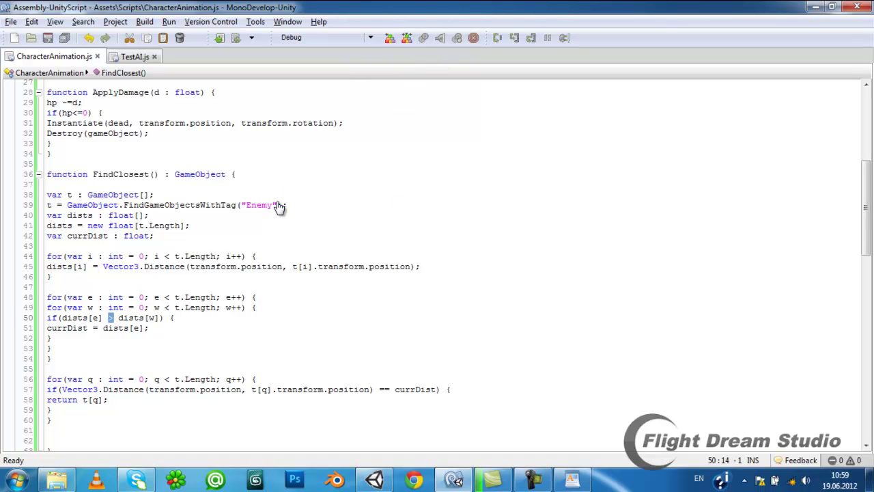
text(<)
key(ctrl+s)
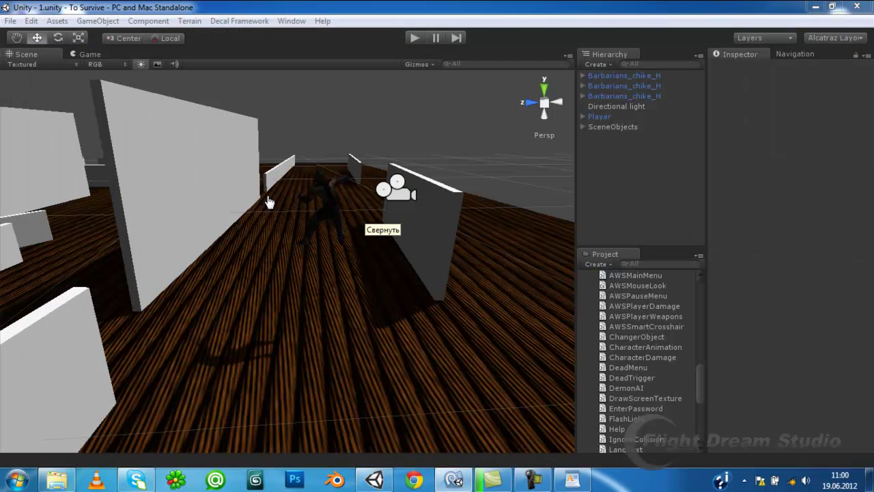
Step: Orbit the Scene view and start Play mode to test closest-enemy targeting
mouse_move(269, 202)
alt+mouse_down()
mouse_move(606, 104)
mouse_move(586, 88)
alt+mouse_up()
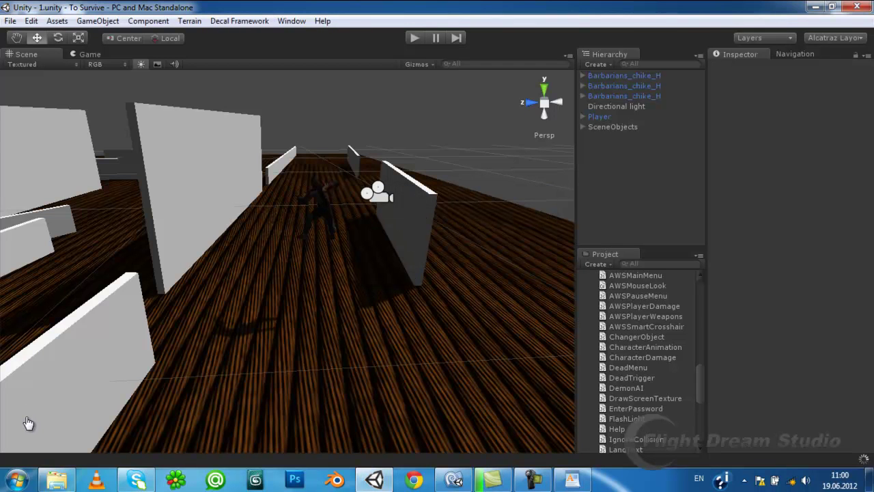
key(ctrl+p)
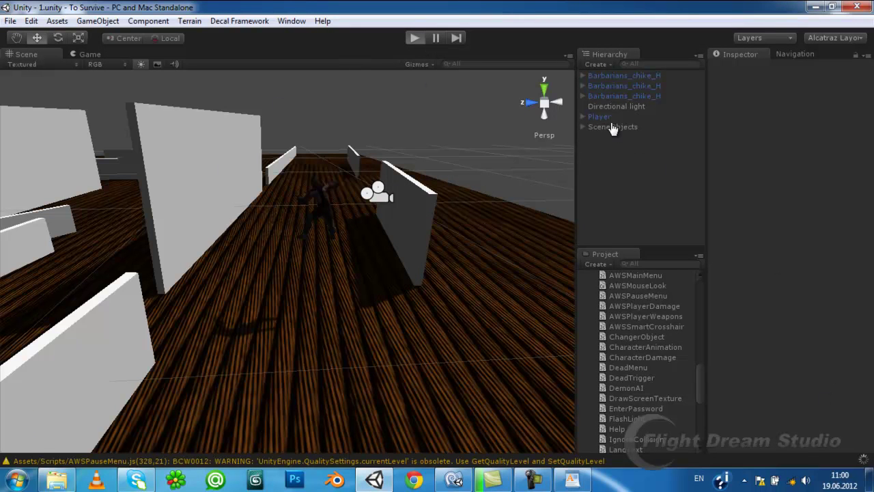
click(533, 480)
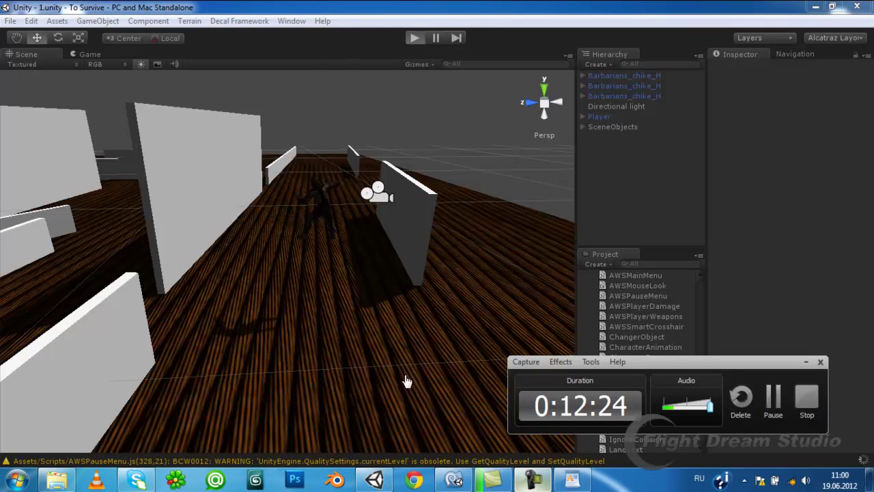
click(328, 321)
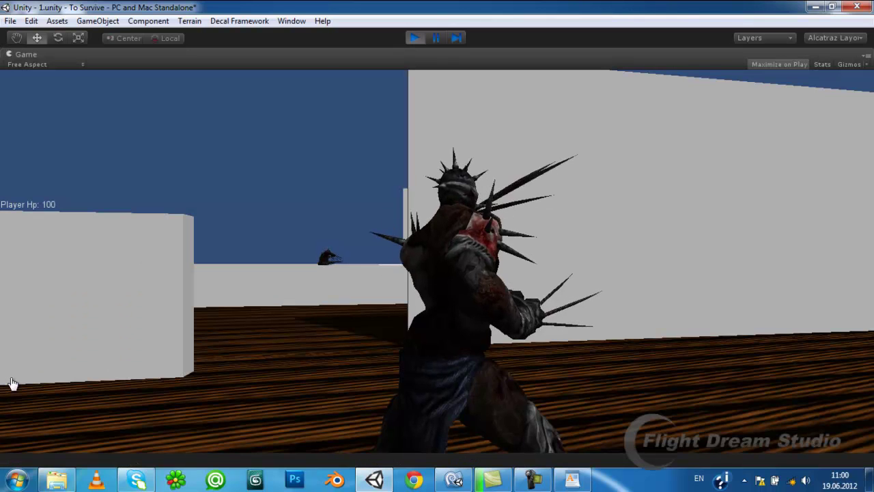
Step: Move the player forward, then pick barbarians in the Scene view during play
key(w)
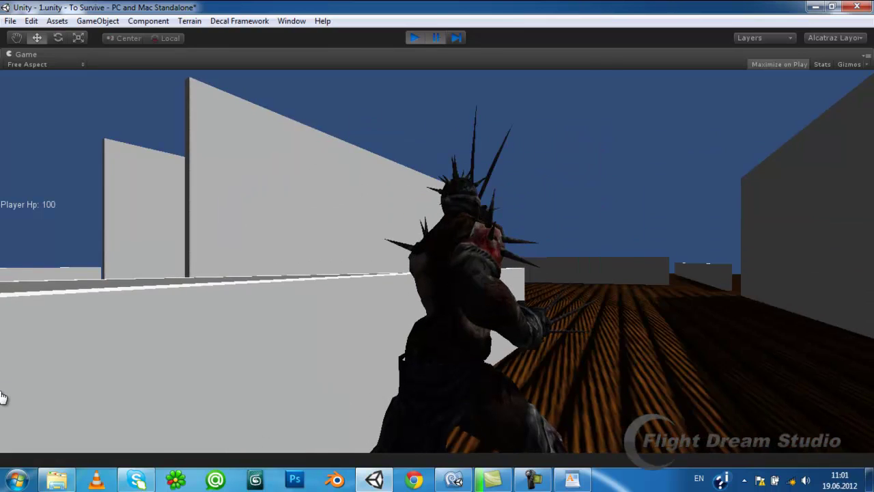
key(ctrl+1)
alt+drag(1, 396, 409, 57)
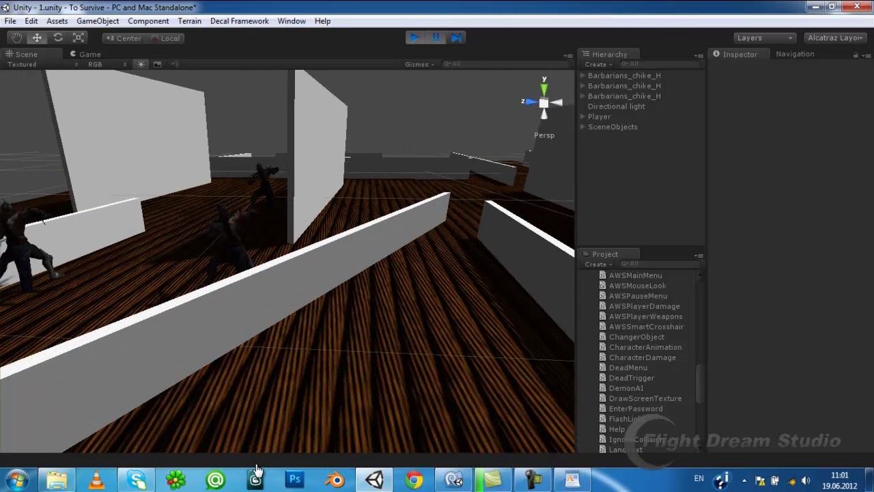
click(225, 229)
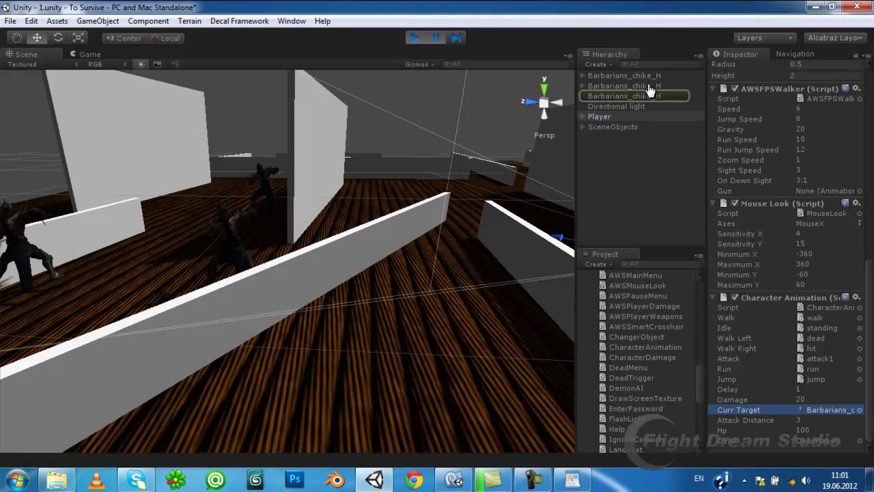
click(645, 91)
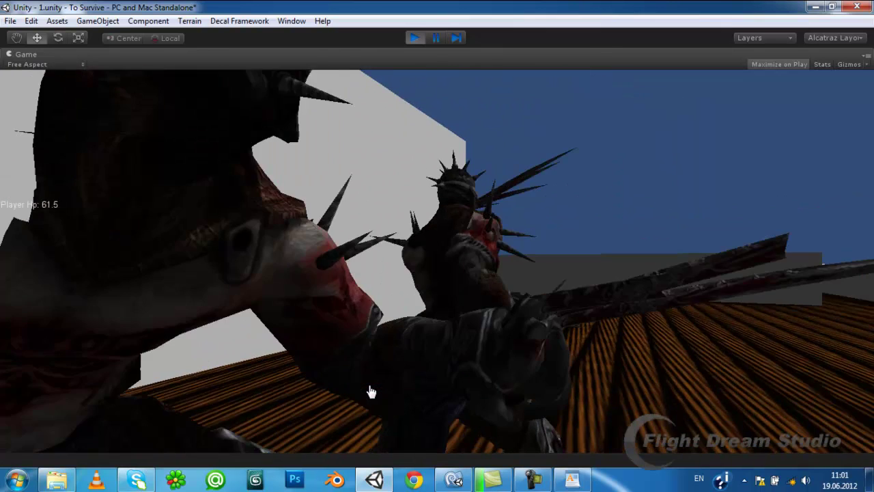
Step: Check the Player's Curr Target, frame the targeted barbarian, resume play, then stop
key(ctrl+p)
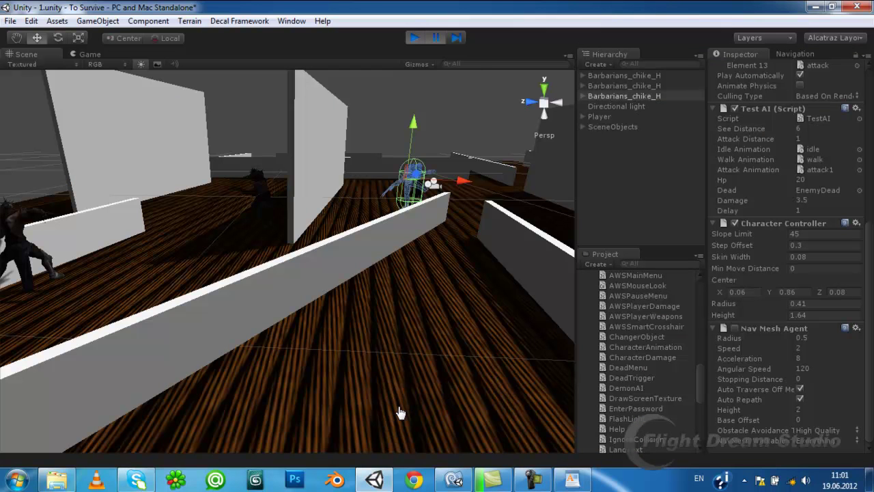
key(Down)
key(Down)
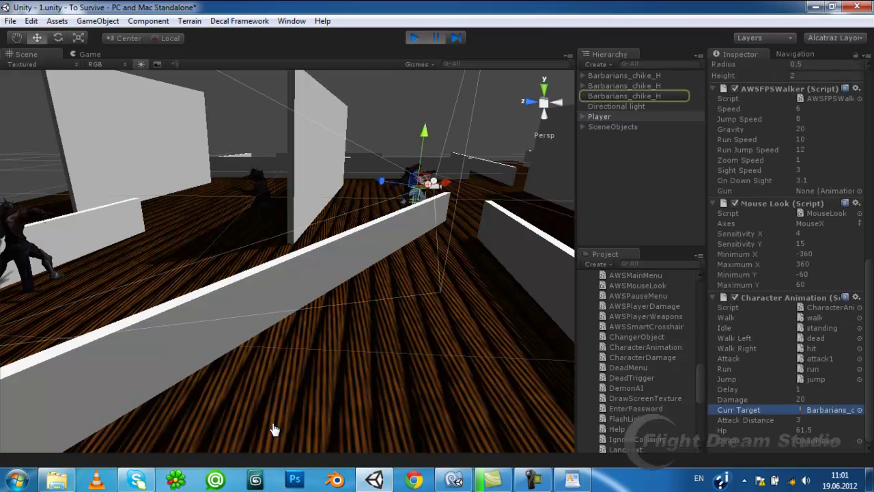
key(Up)
key(Up)
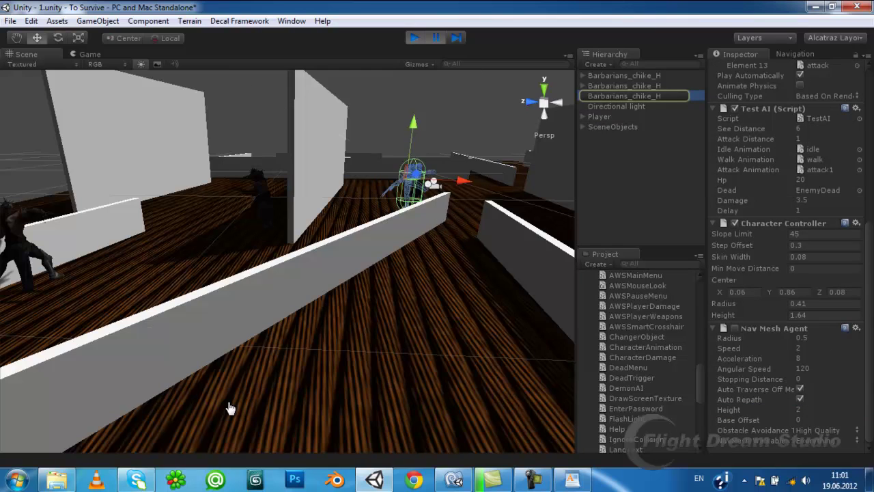
key(f)
scroll(270, 402, up, 5)
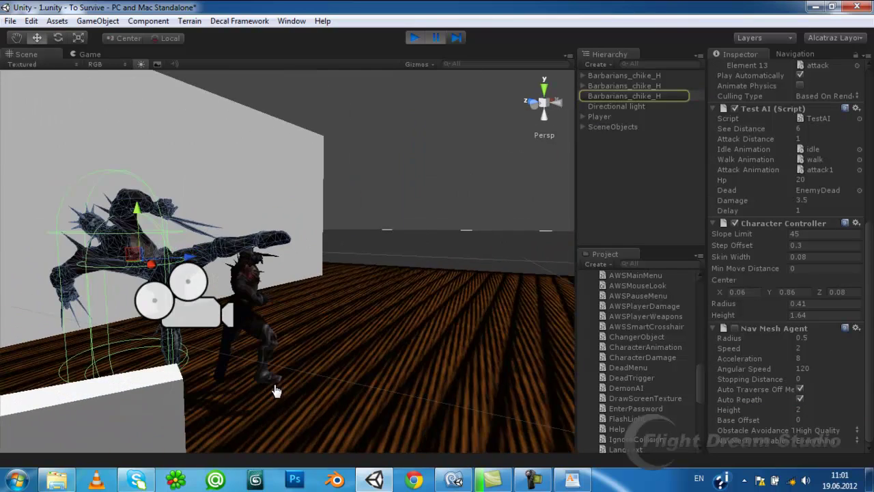
key(shift+space)
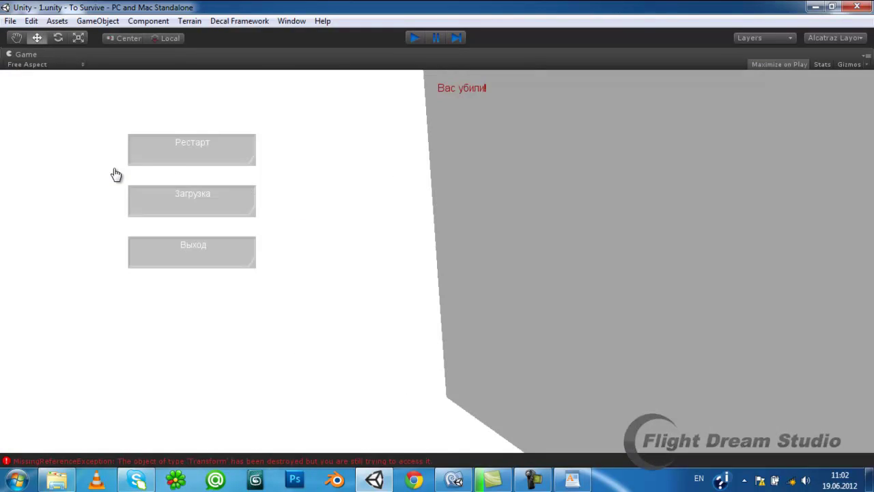
key(ctrl+p)
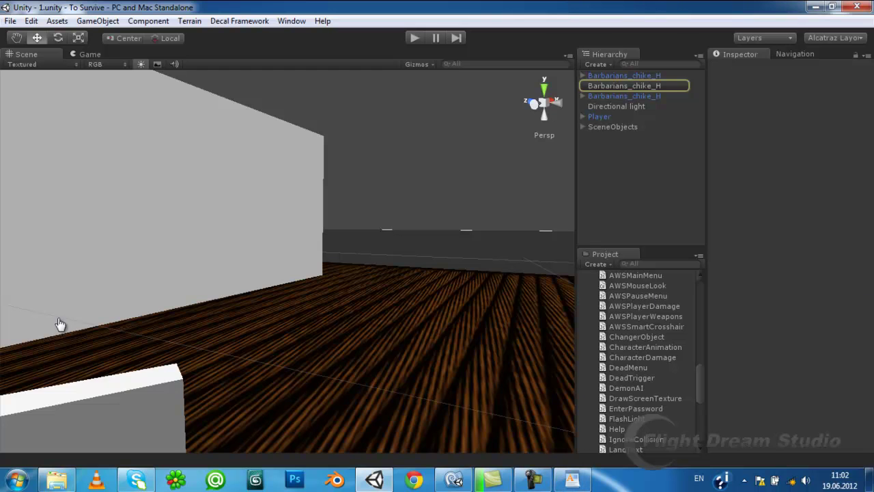
Step: Rename the first barbarian to Enemy1
click(60, 326)
key(F2)
text(Enemy1)
key(Return)
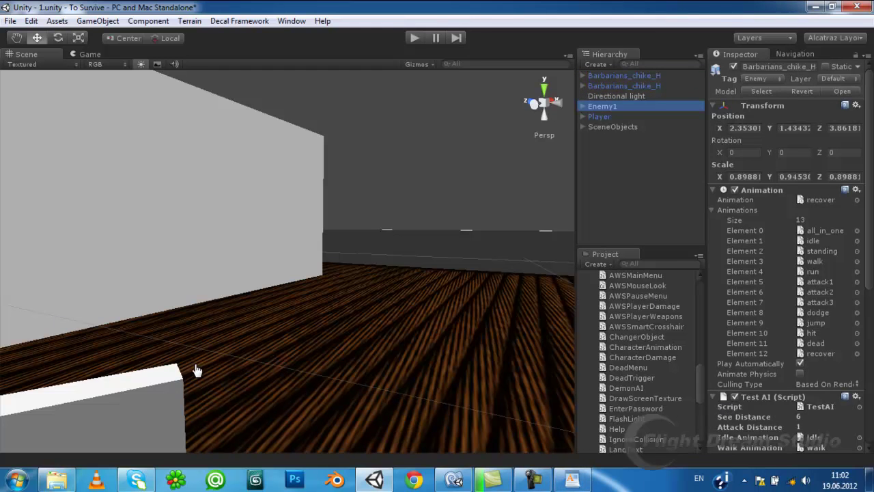
Step: Select and frame the second barbarian, renaming it Enemy2
click(181, 367)
click(254, 440)
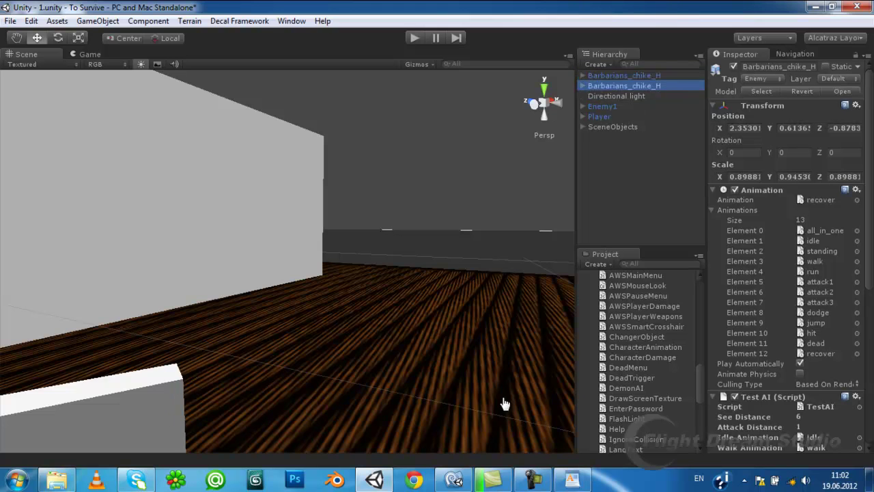
key(f)
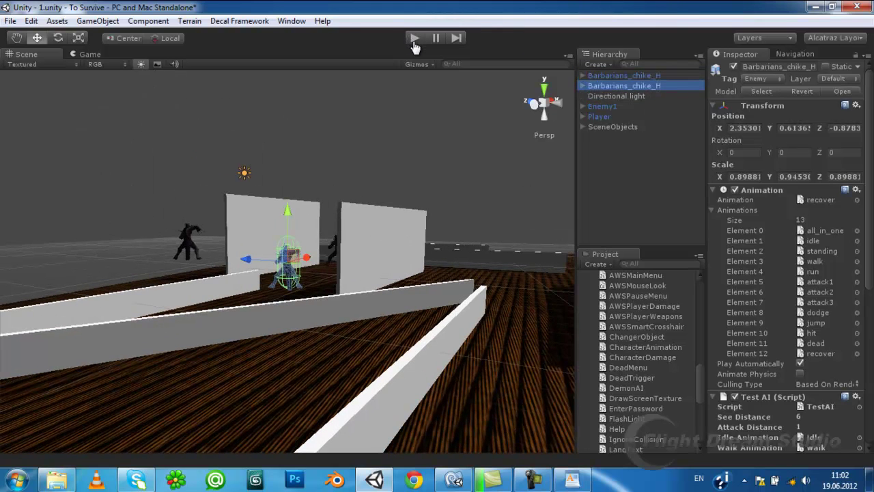
key(F2)
text(Enemy)
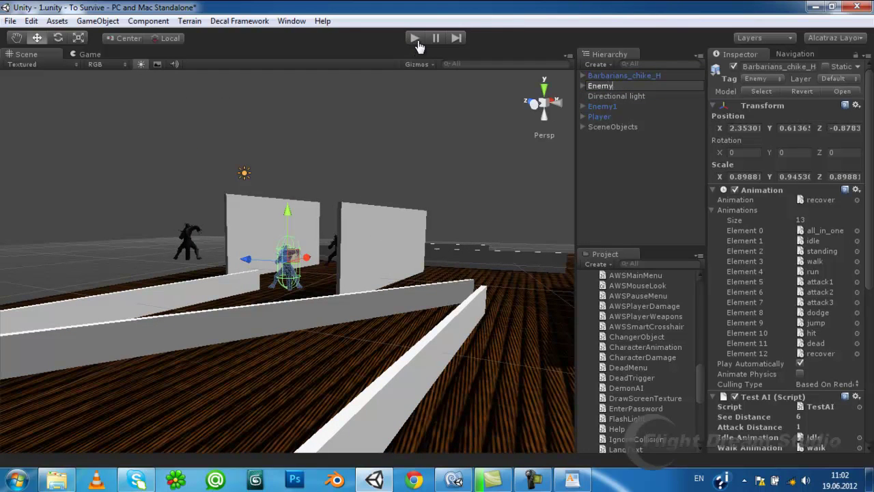
text(2)
key(Return)
Step: Rename the last barbarian to Enemy3 and frame it in the scene
key(Up)
key(Up)
key(Up)
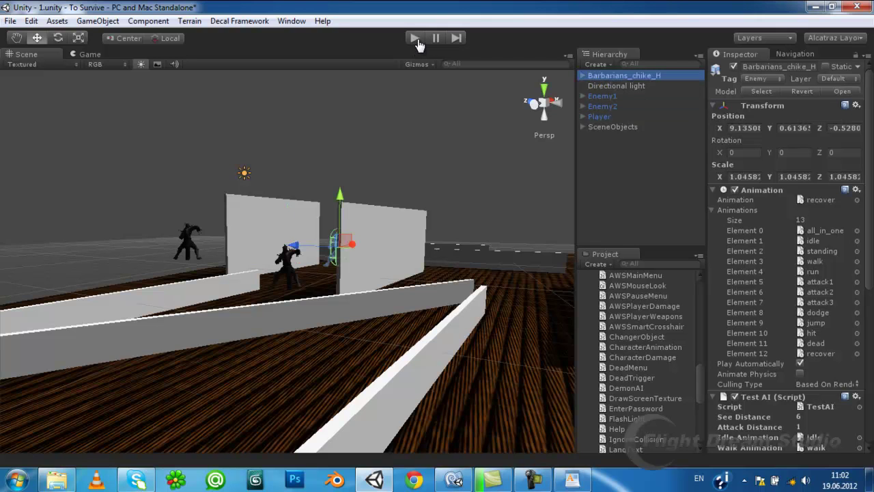
key(F2)
text(Enemy)
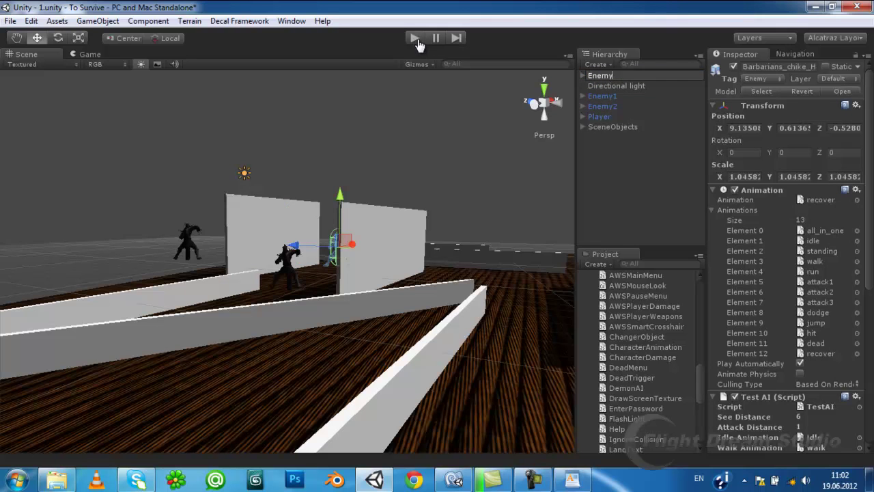
text(3)
key(Return)
key(f)
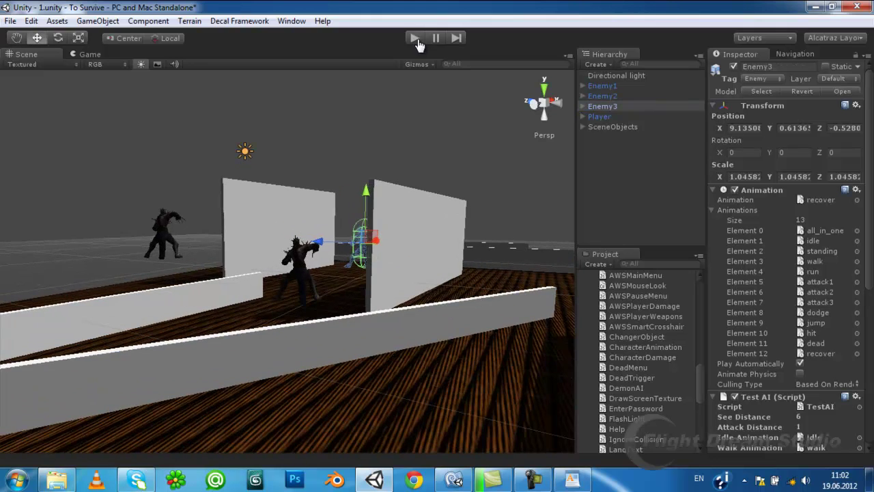
Step: Duplicate the Player Hp GUI.Label line directly below itself
scroll(420, 44, down, 10)
scroll(420, 44, down, 10)
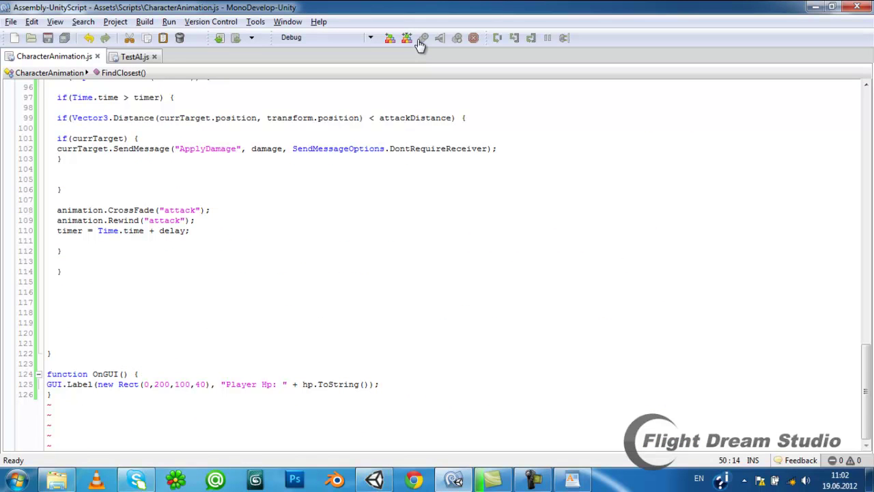
click(48, 383)
key(Home)
key(shift+Down)
key(shift+Left)
key(ctrl+c)
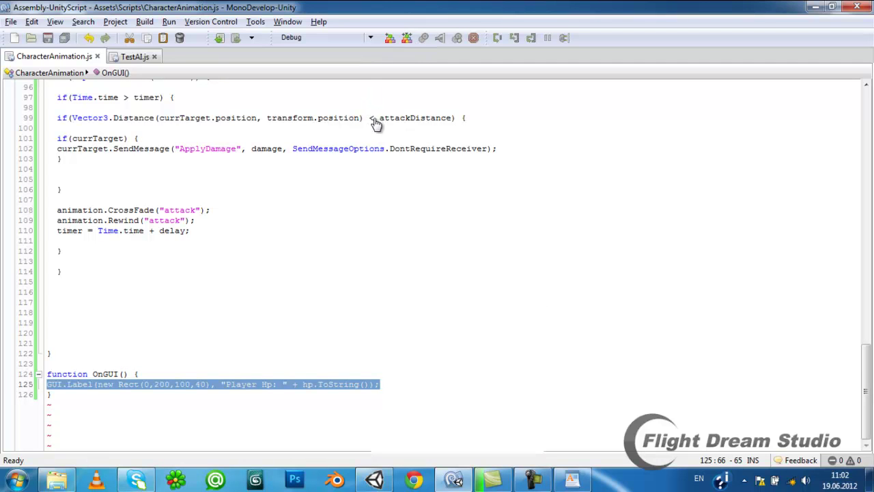
key(Menu)
key(Down)
key(Down)
key(Return)
key(End)
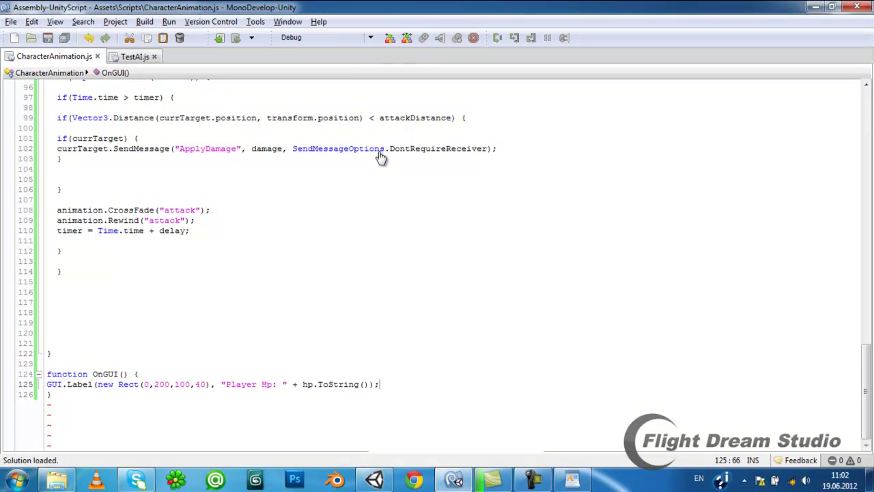
key(Return)
key(ctrl+v)
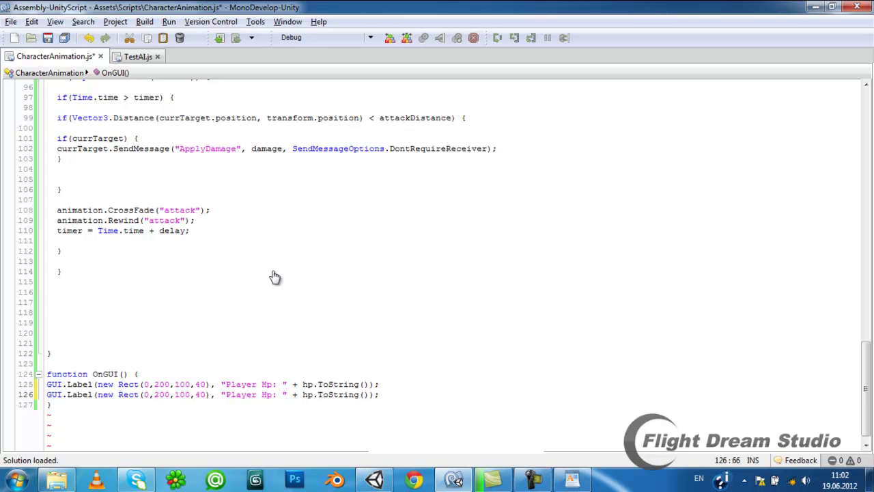
Step: Change the copy to y 250, 'Current Target' text, currTarget.gameObject.name value, and save
text(5)
key(ctrl+Right)
key(ctrl+Right)
key(ctrl+Right)
key(ctrl+shift+Right)
key(ctrl+shift+Right)
text(Current Target)
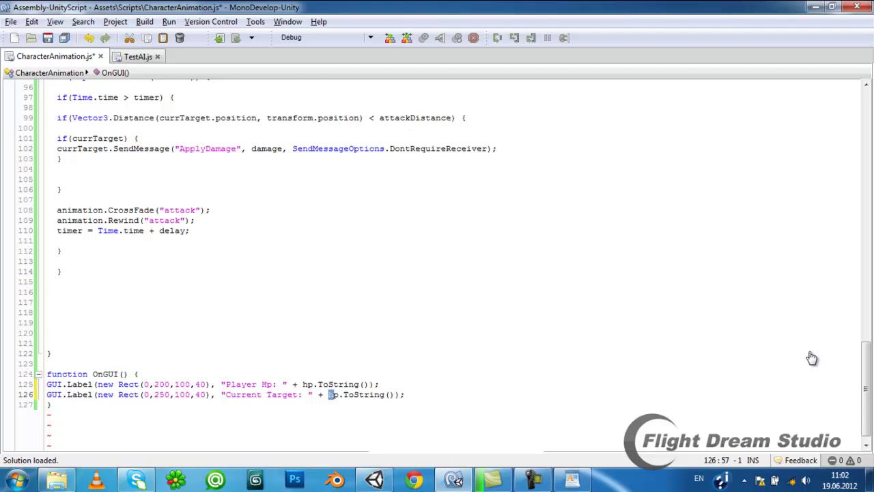
key(ctrl+shift+Right)
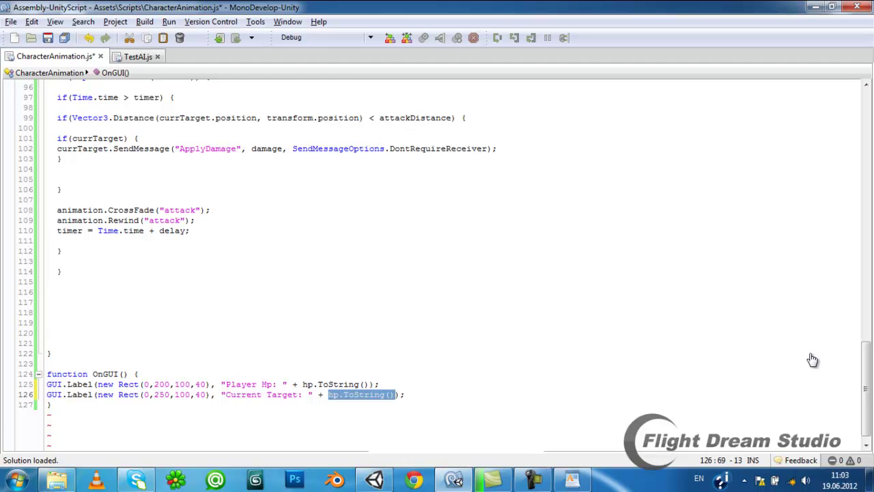
text(curr)
key(Return)
text(.ga)
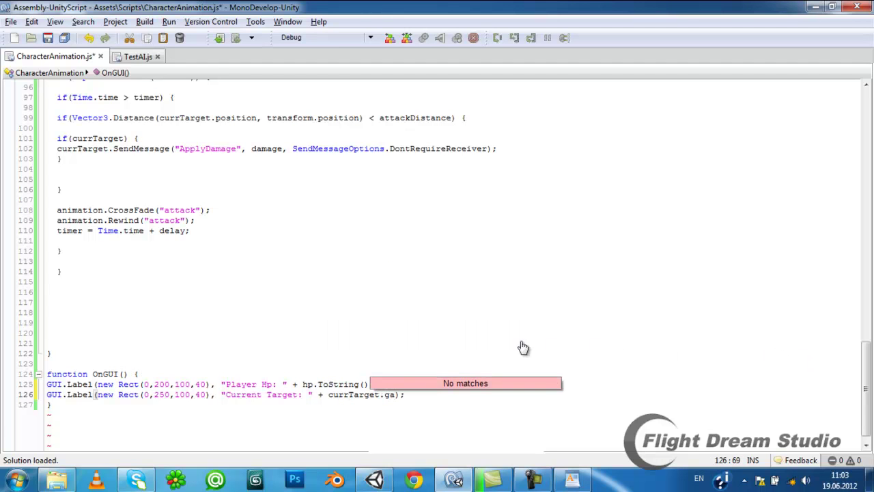
text(meObjec)
text(t.name)
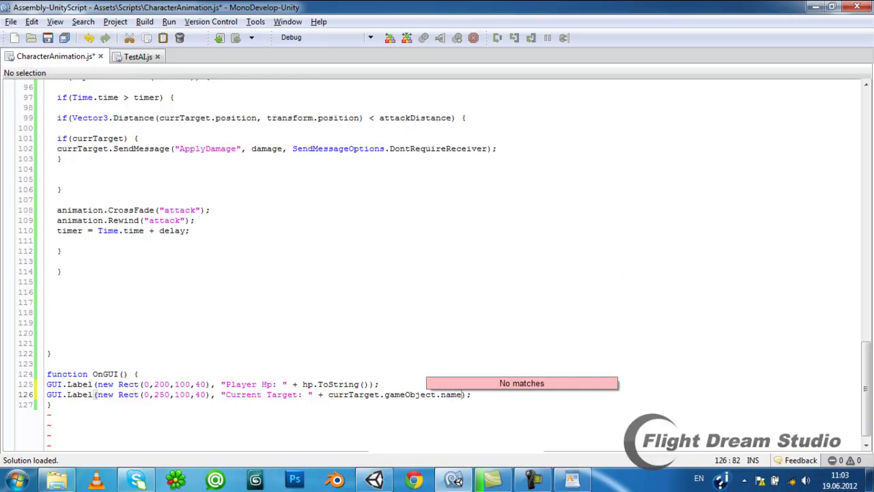
key(ctrl+s)
click(47, 332)
click(815, 7)
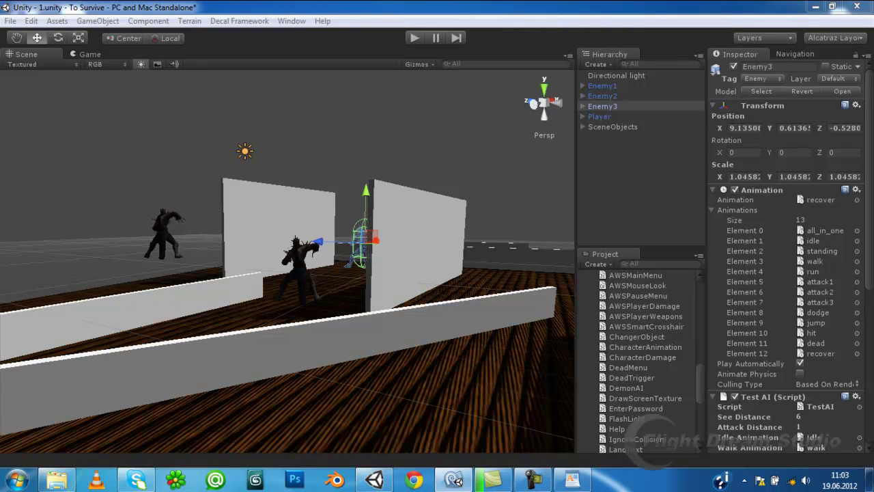
Step: Orbit the Scene view around Enemy3 and pull back to see walls and enemies
alt+drag(286, 273, 383, 286)
click(599, 357)
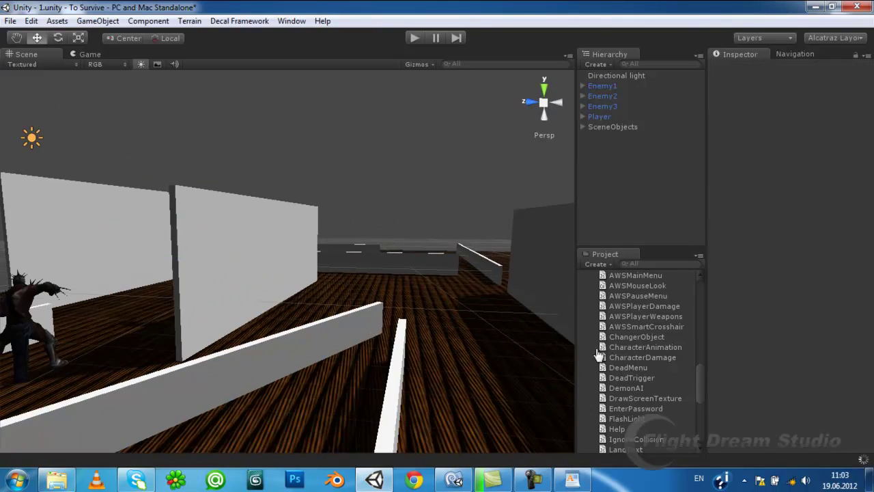
mouse_move(330, 337)
alt+mouse_down()
mouse_move(198, 345)
mouse_move(1, 329)
mouse_move(19, 313)
mouse_move(144, 286)
mouse_move(347, 287)
mouse_move(41, 277)
mouse_move(872, 384)
mouse_move(838, 378)
mouse_move(508, 64)
alt+mouse_up()
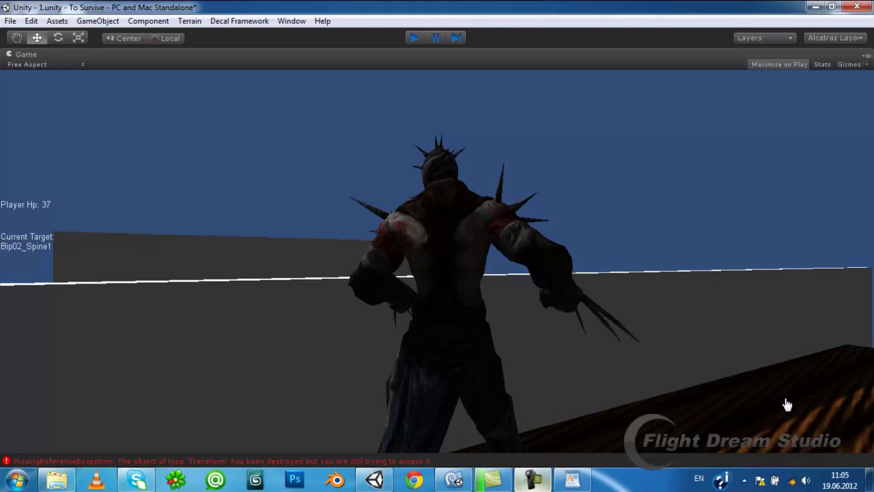
Step: Exit Play mode with Ctrl+P, back to the editor listing Enemy1–Enemy3 and Player
key(alt+Tab)
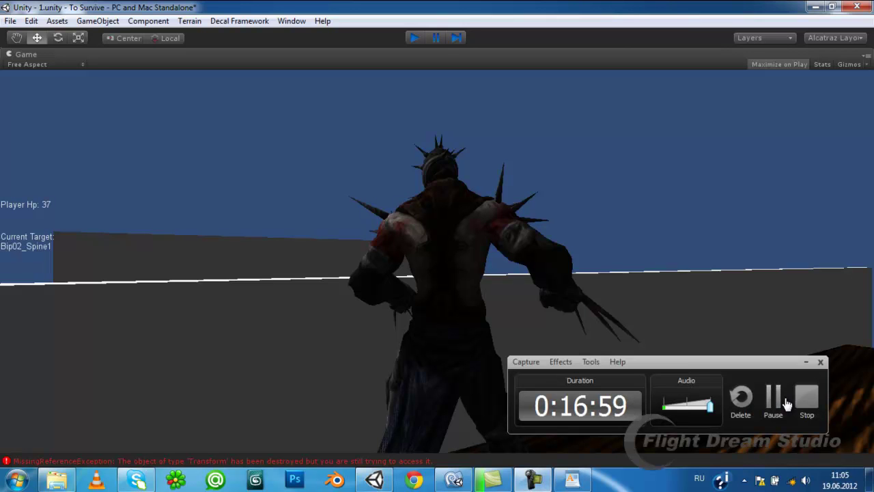
key(ctrl+p)
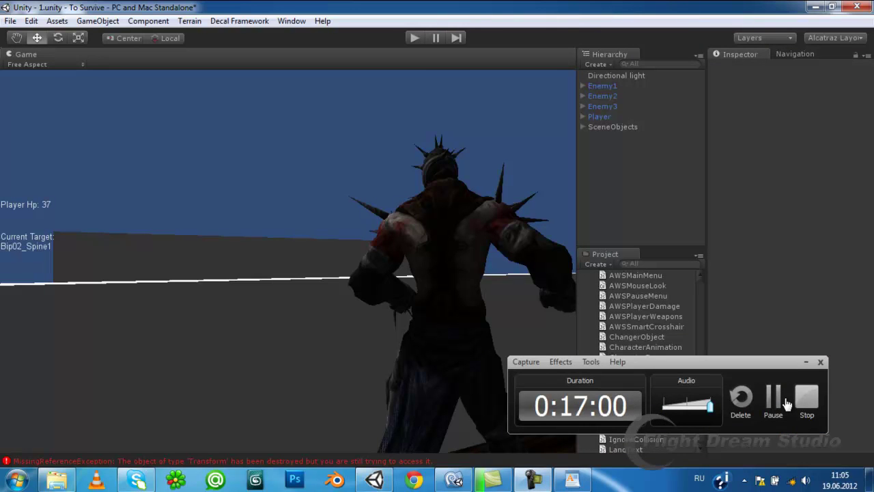